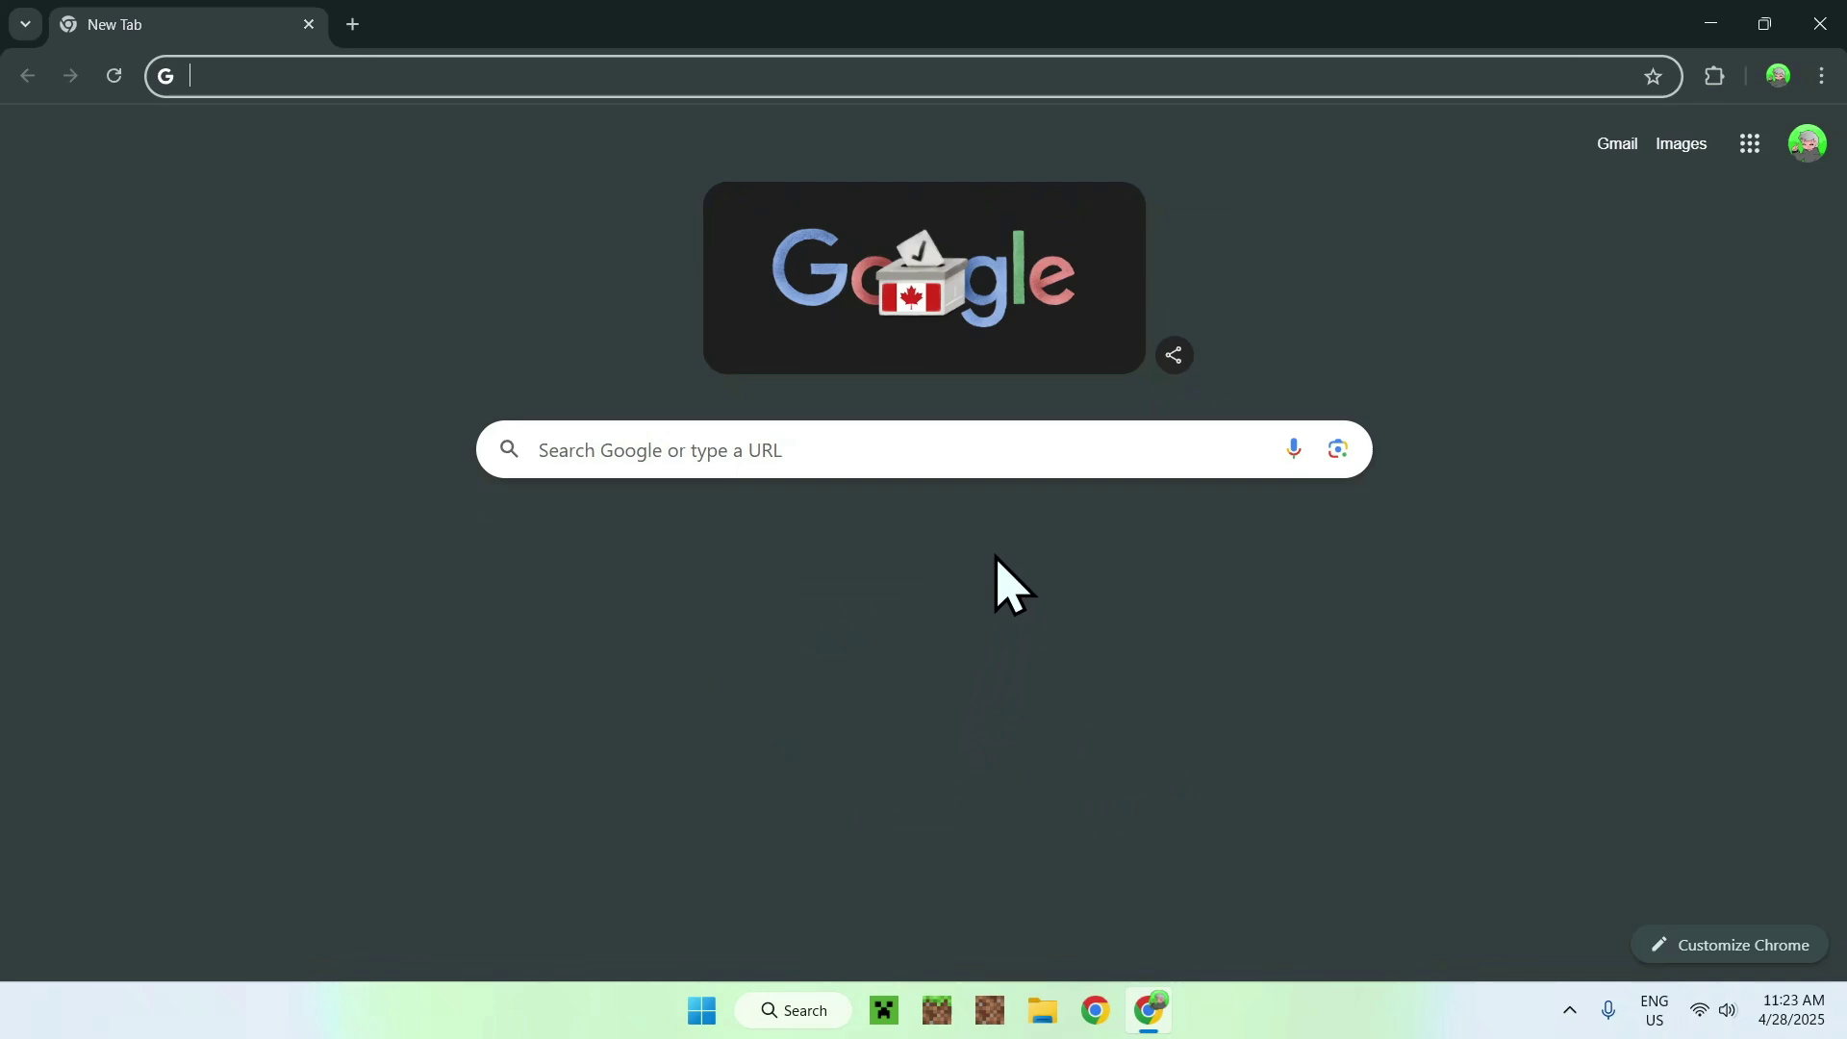
# Search Google for 'Xray Ultimate'
pyautogui.click(933, 457)
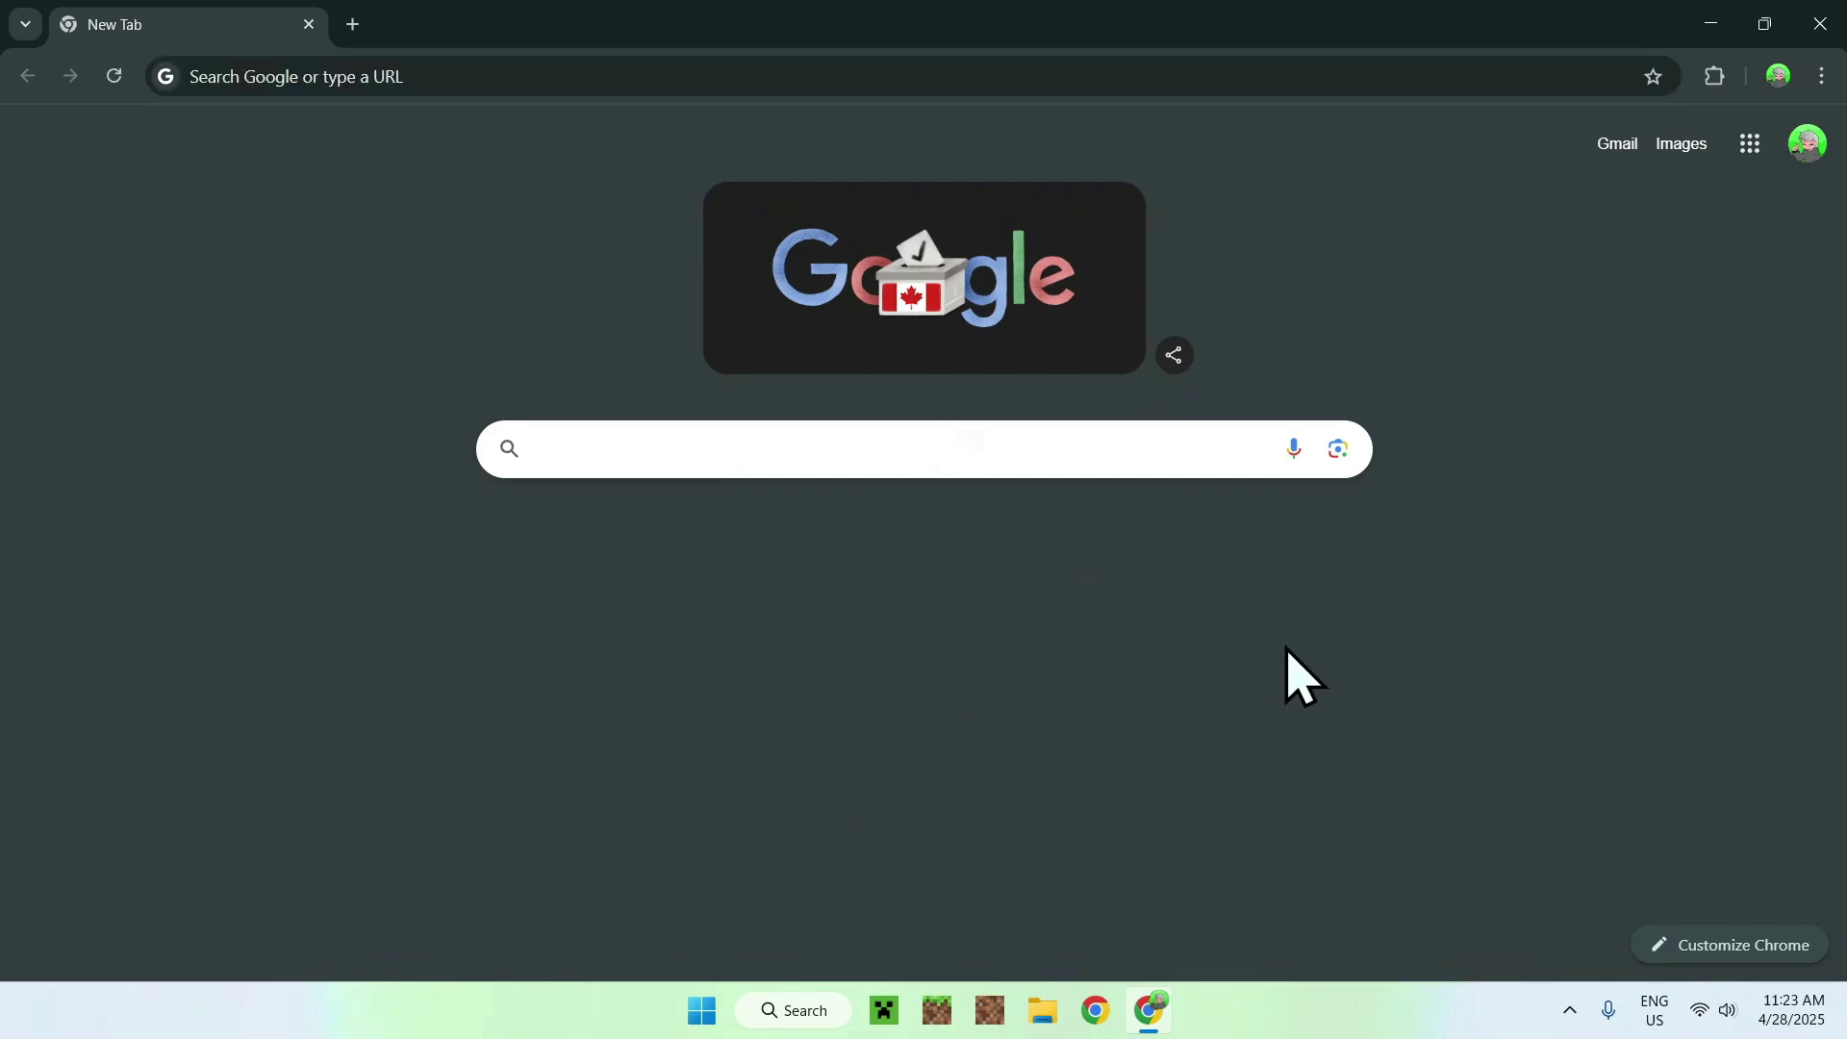
pyautogui.write('Xray Ultimate')
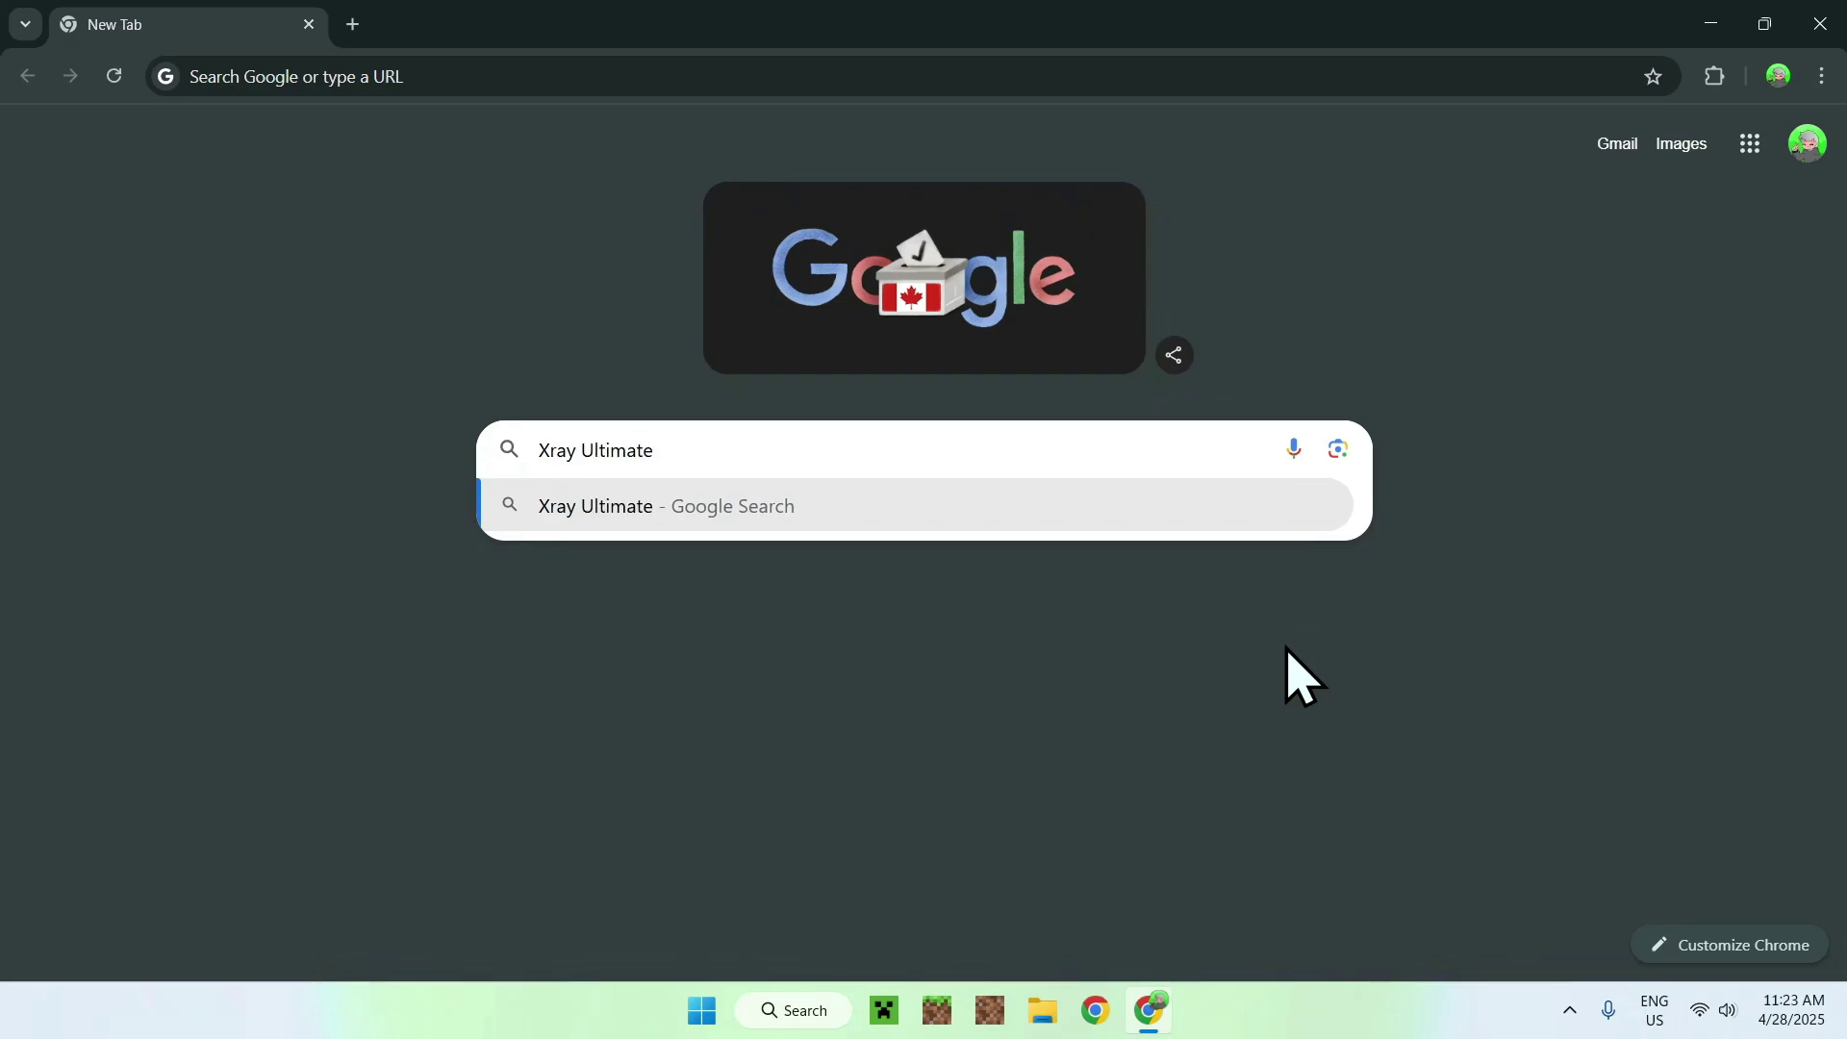
pyautogui.press('Return')
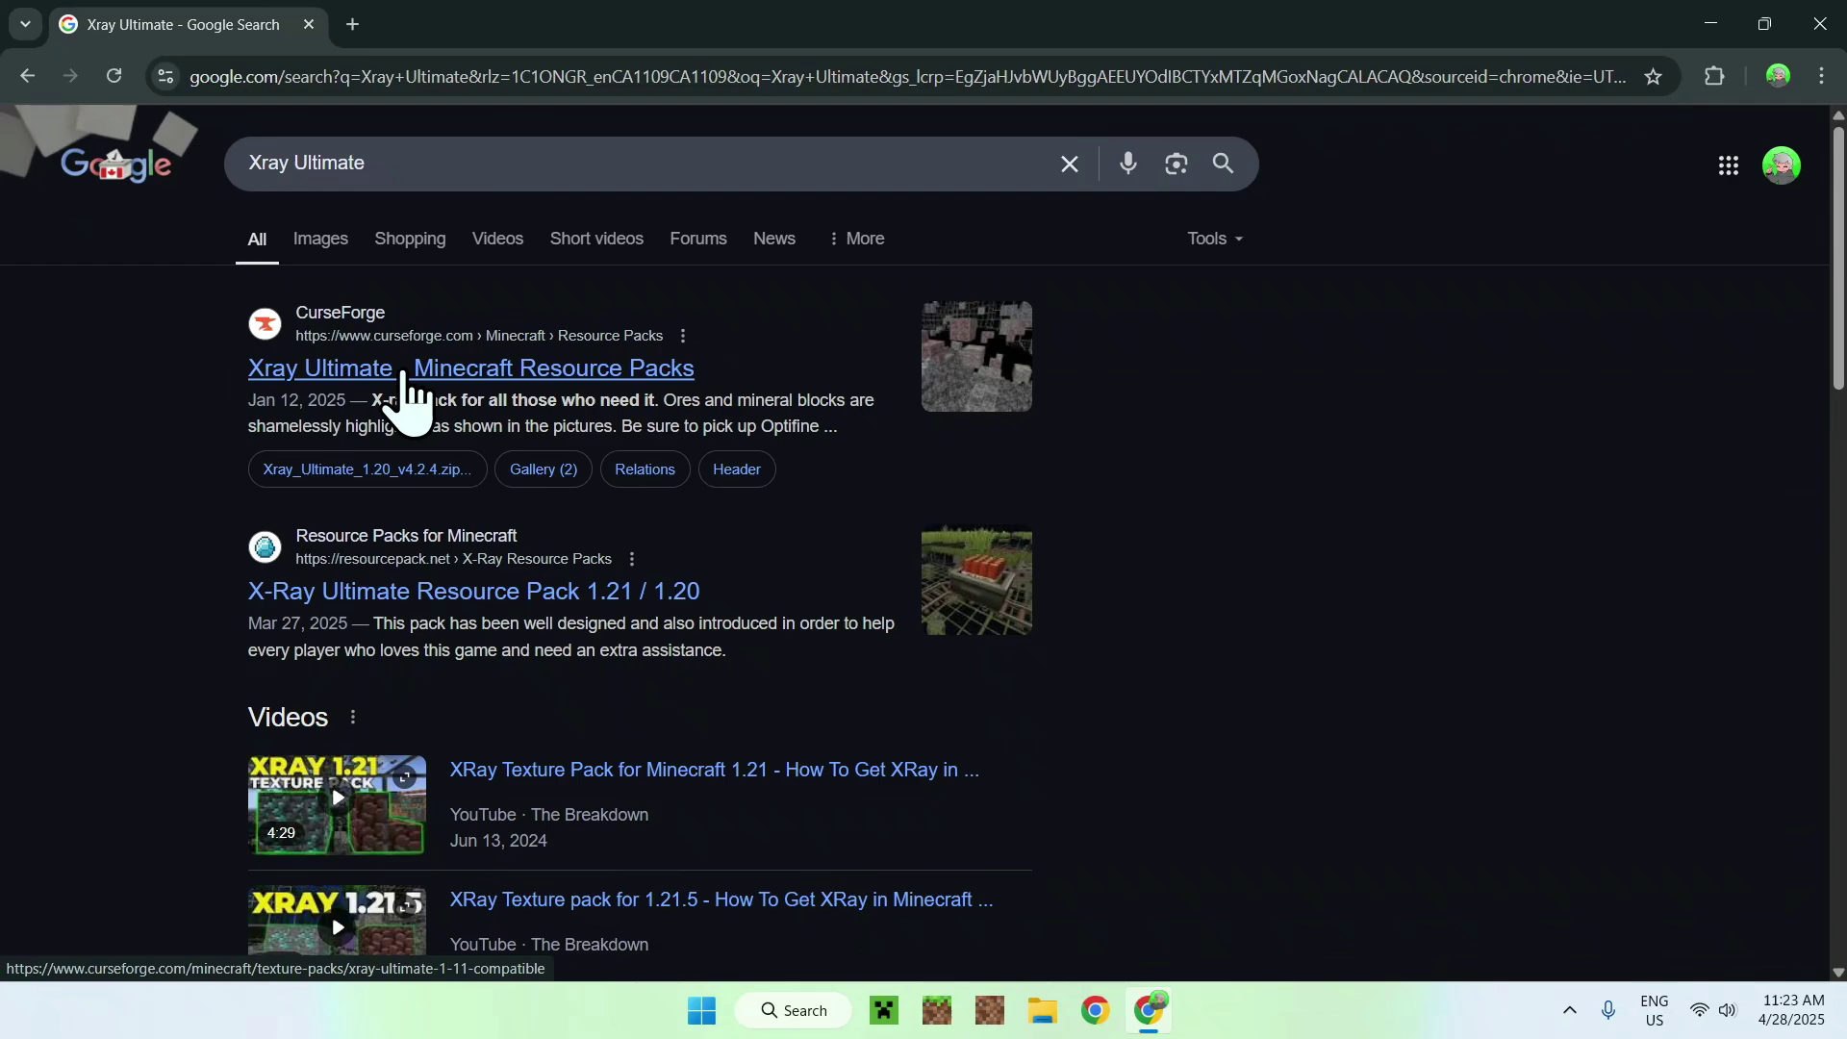
# Download Xray_Ultimate_1.21_v5.2.2.zip from CurseForge, confirm it finished, and close Chrome
pyautogui.click(405, 387)
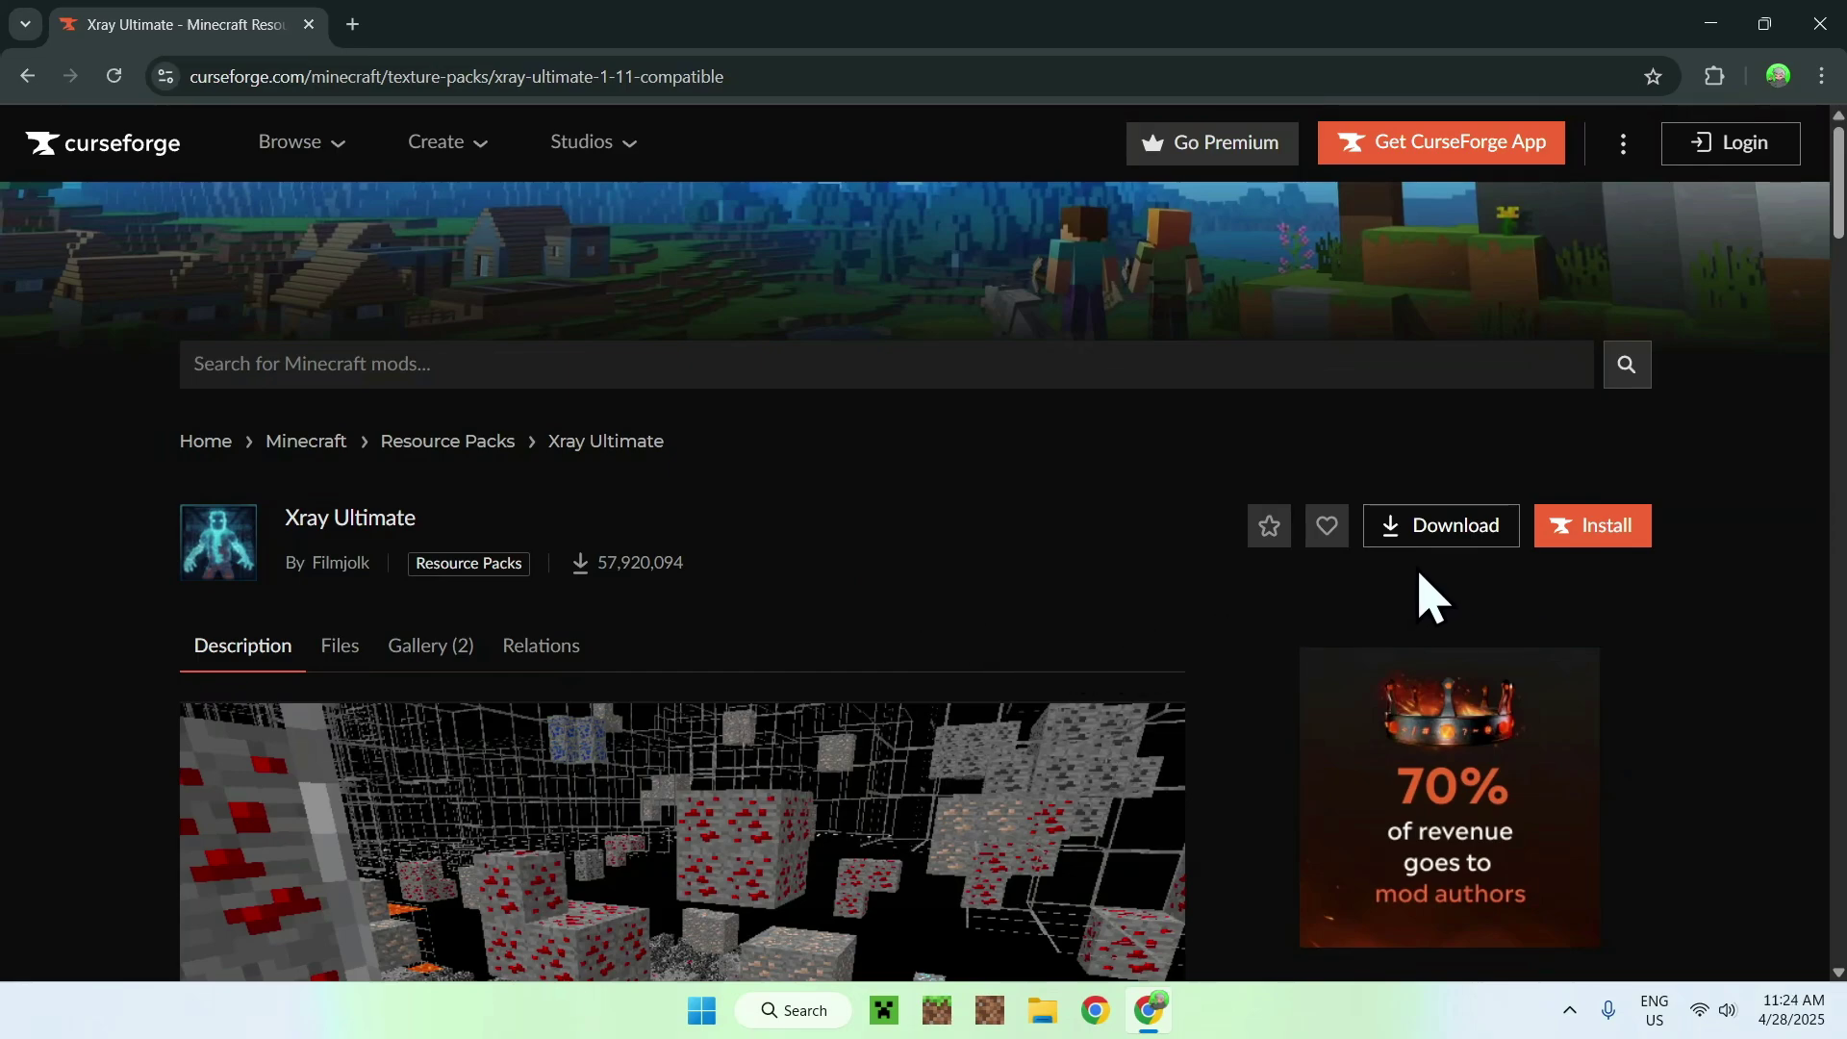
pyautogui.click(1440, 531)
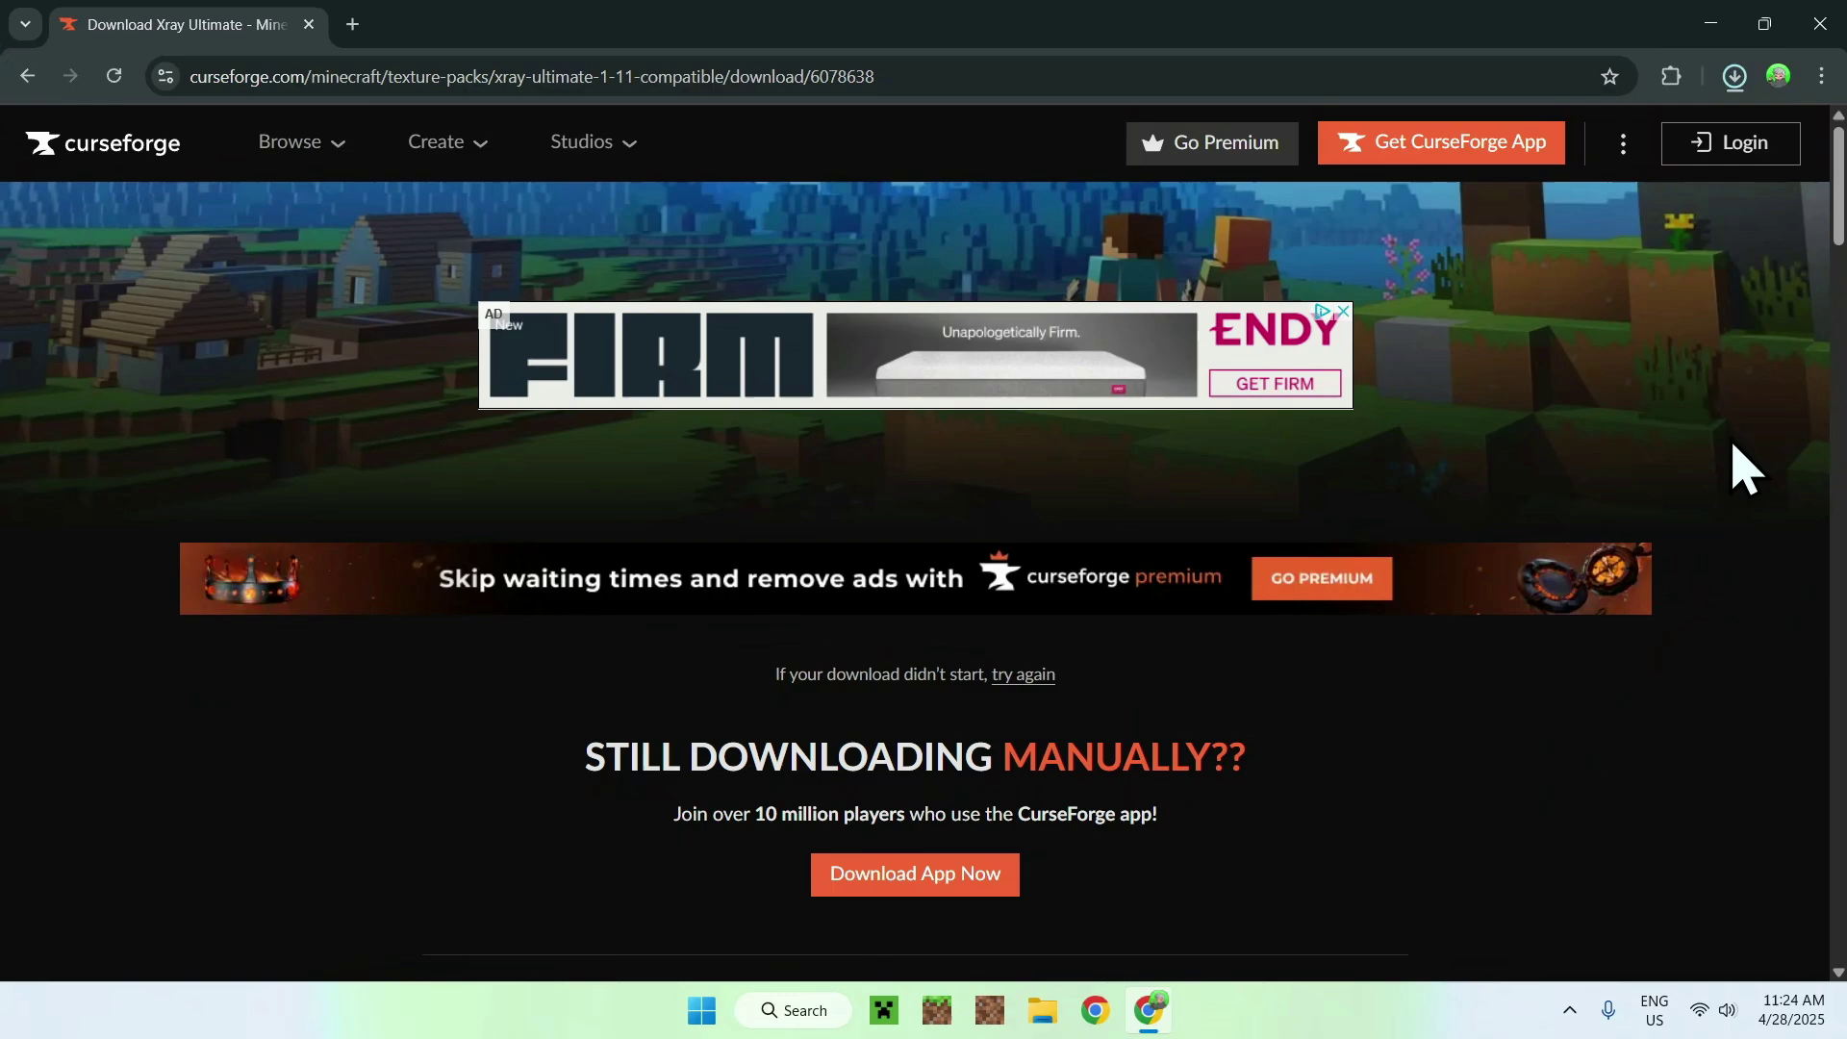
pyautogui.click(1739, 79)
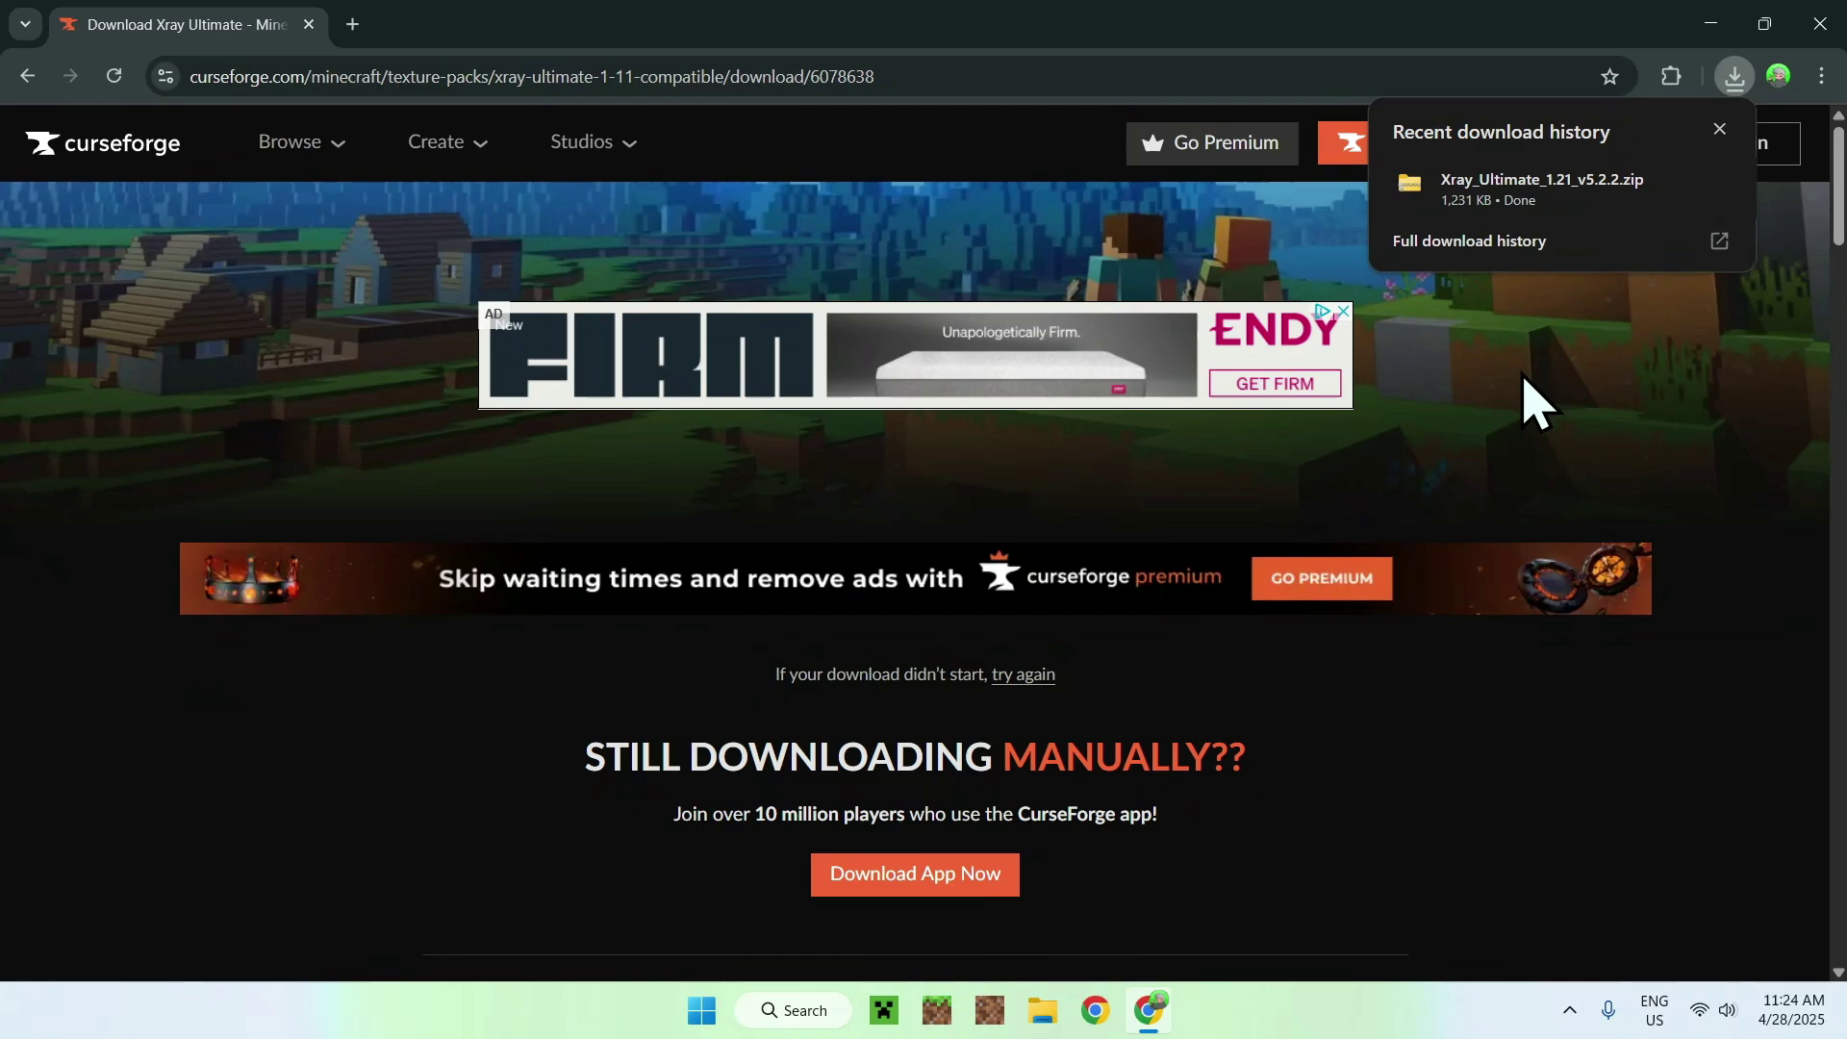
pyautogui.click(1820, 23)
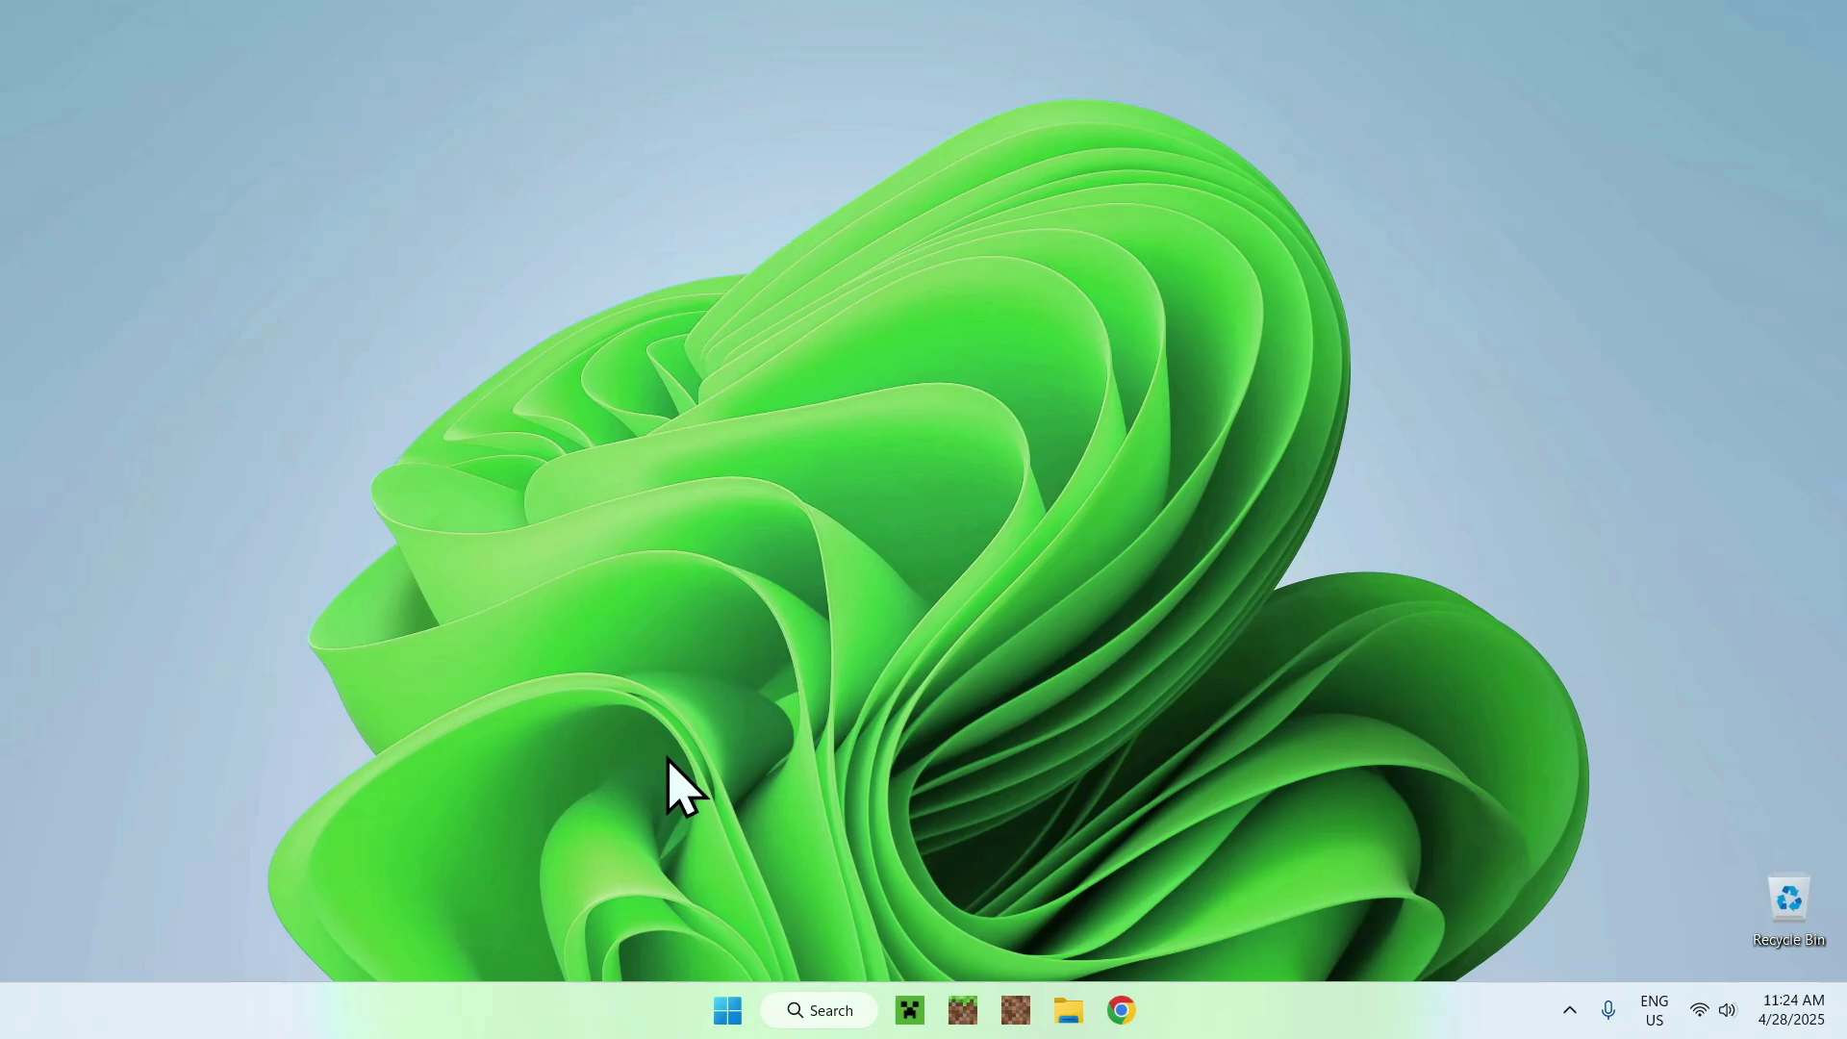
# Launch Minecraft 1.21.5 as the Latest release from the Minecraft Launcher
pyautogui.click(905, 1010)
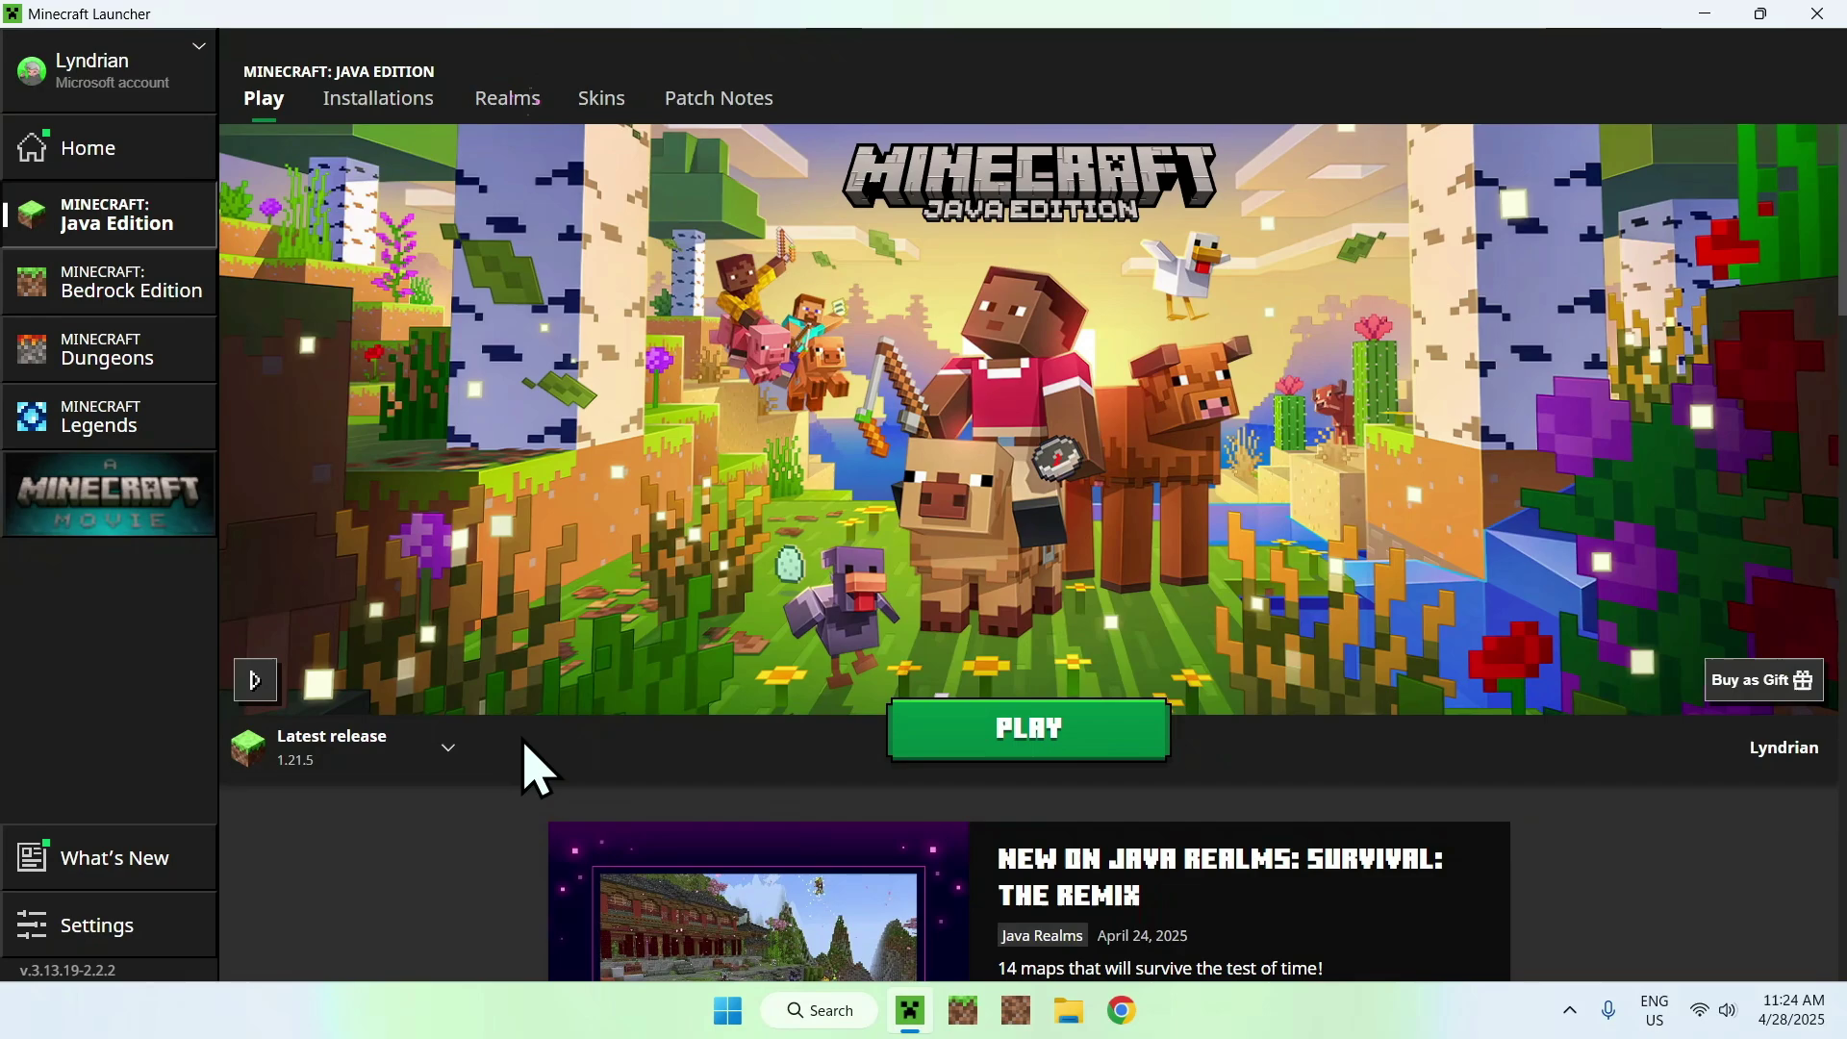
pyautogui.click(444, 750)
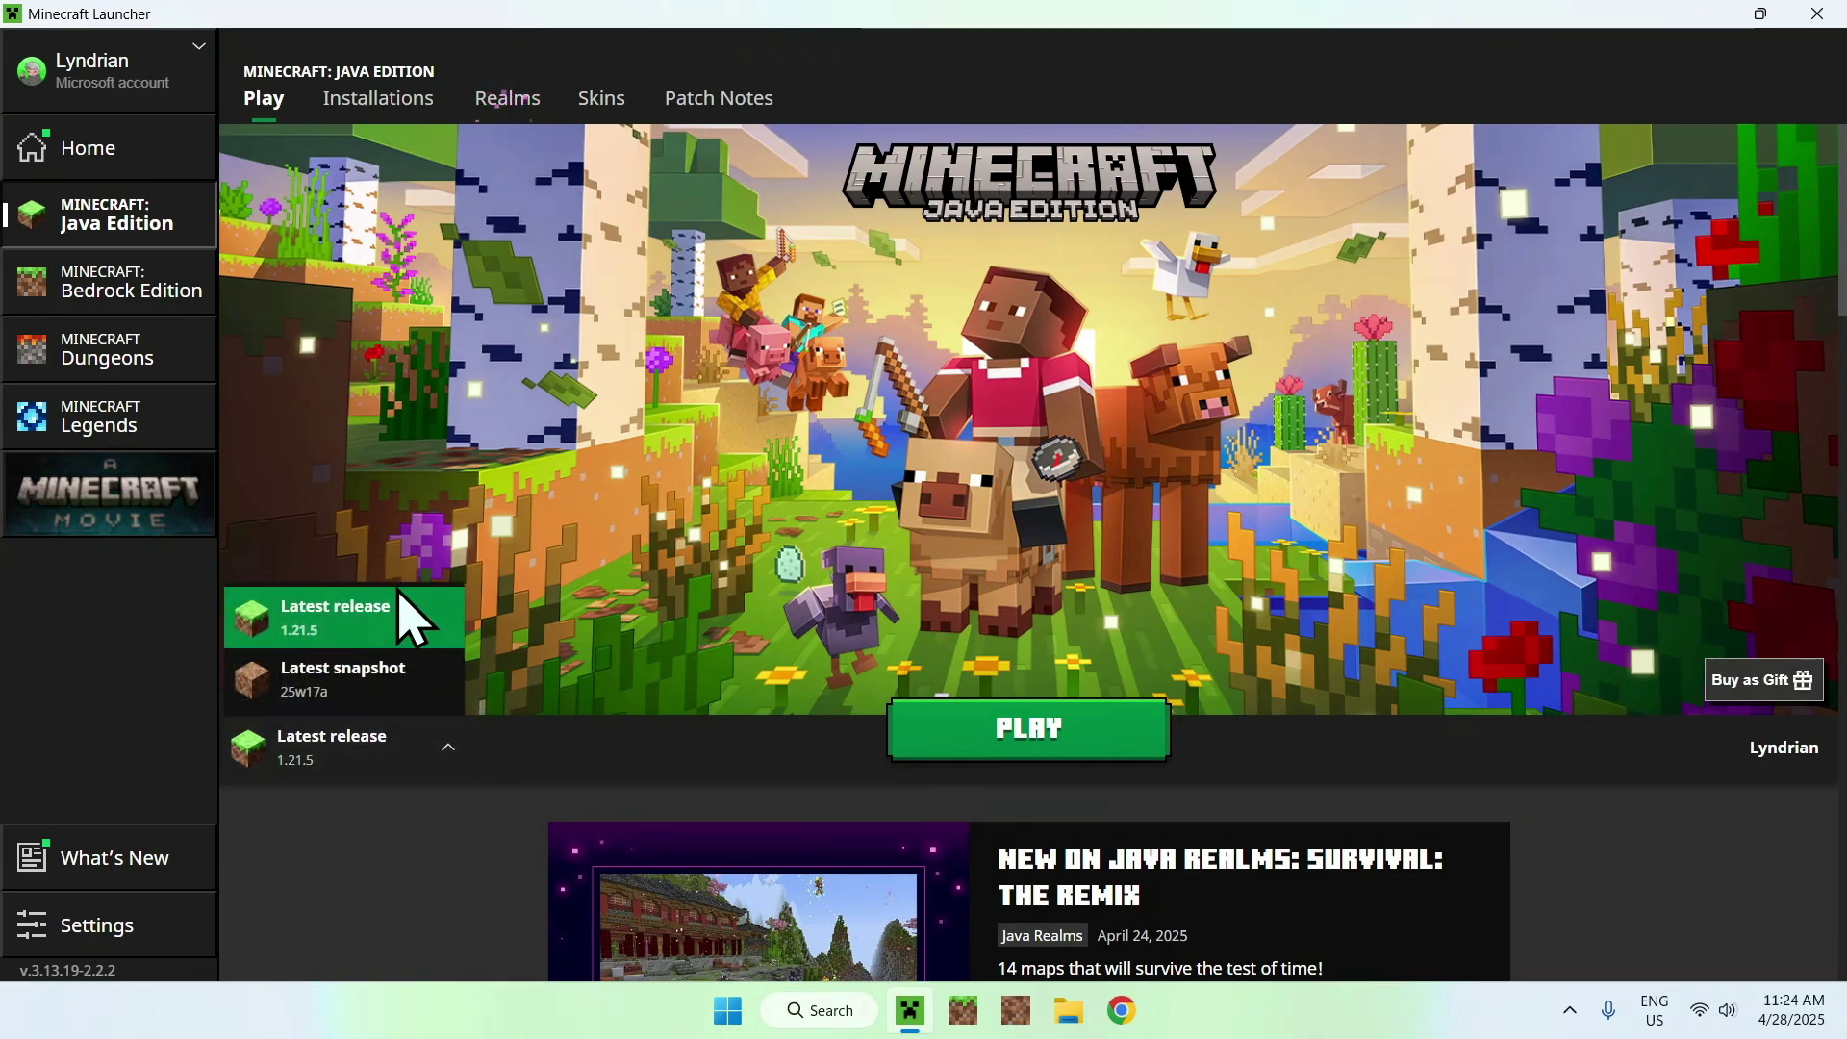
pyautogui.click(361, 635)
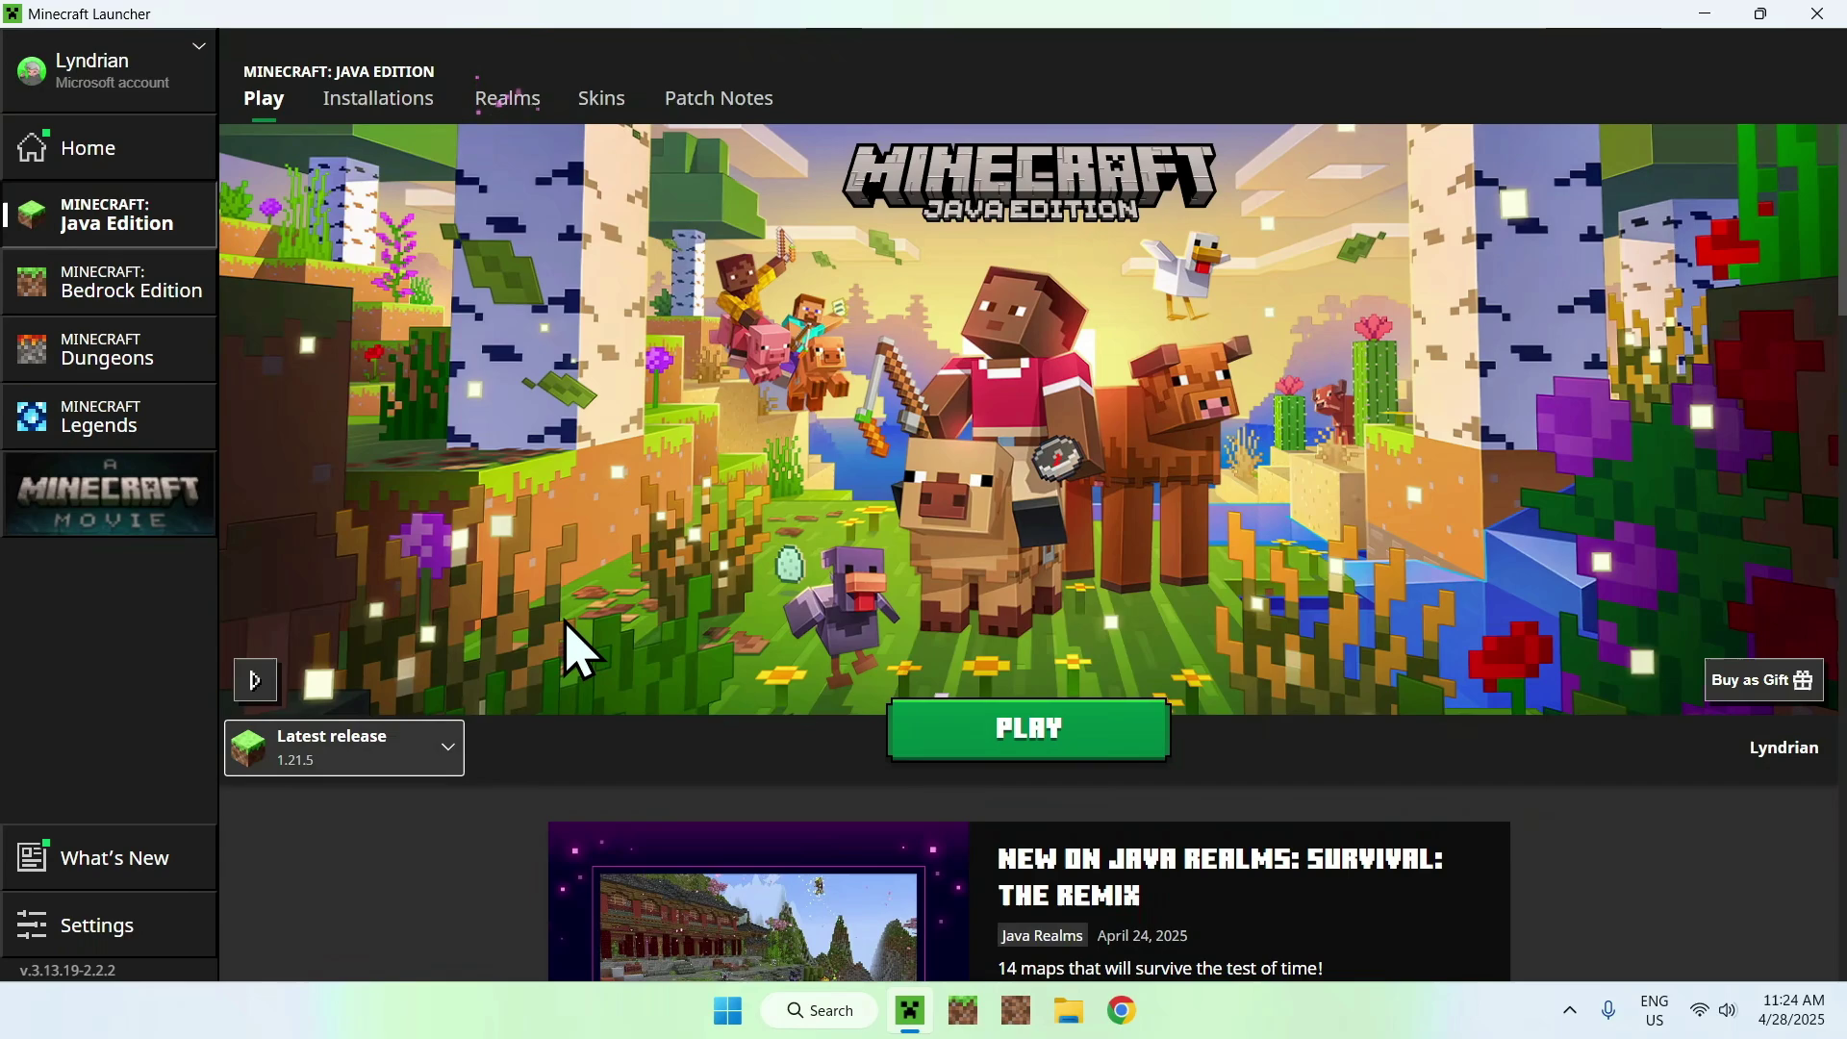
pyautogui.click(1033, 730)
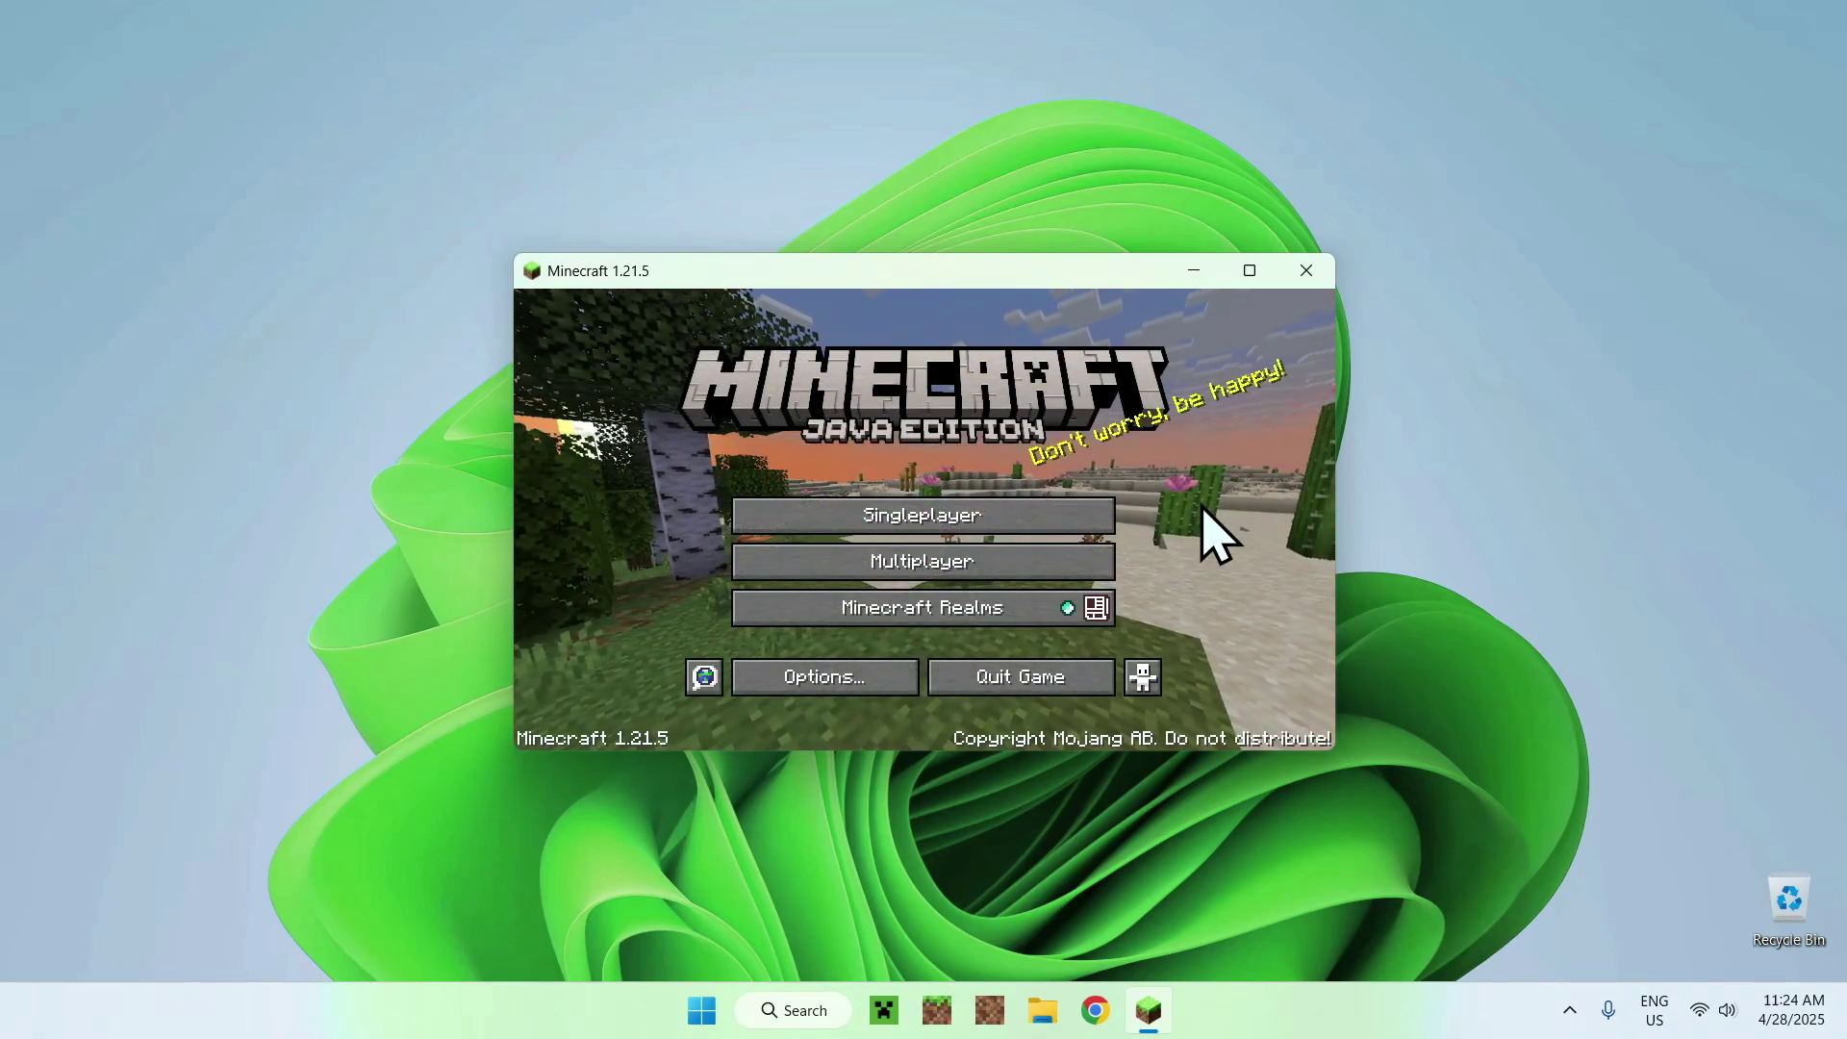
# Maximize the game and open the empty resourcepacks folder from Resource Packs options
pyautogui.click(1250, 271)
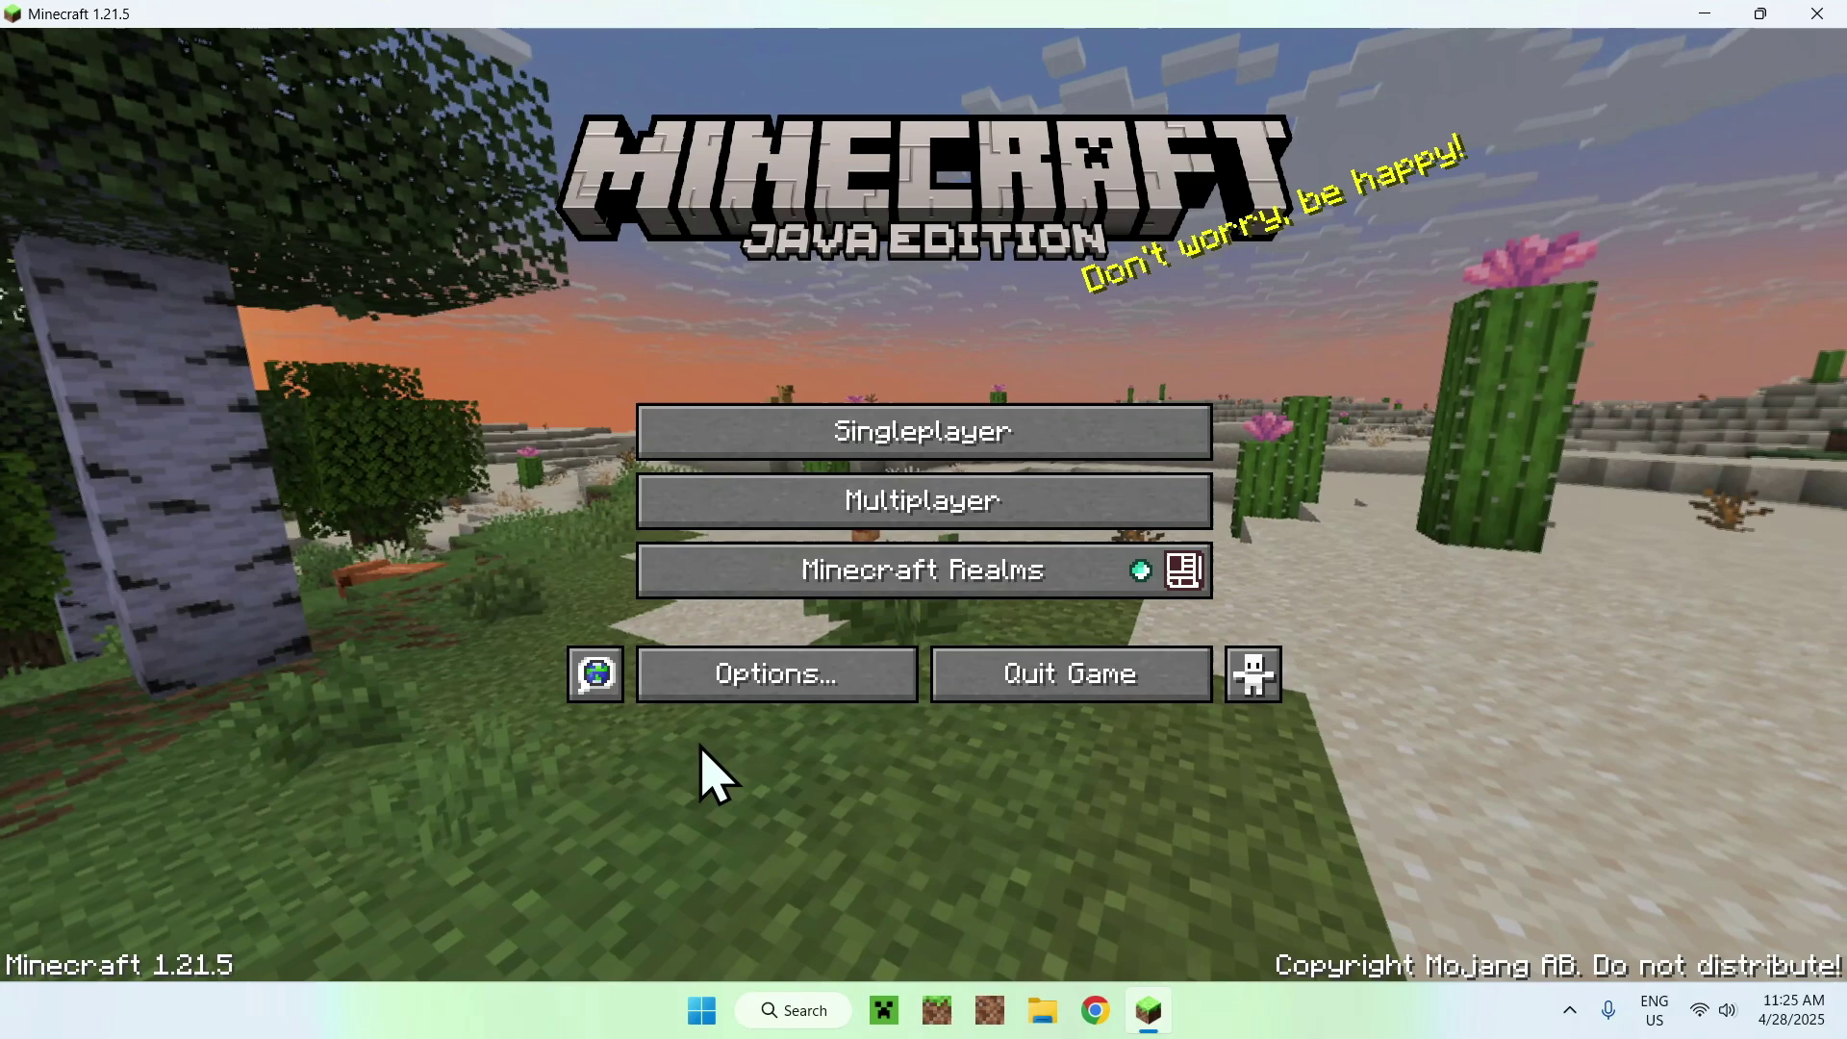
pyautogui.click(774, 692)
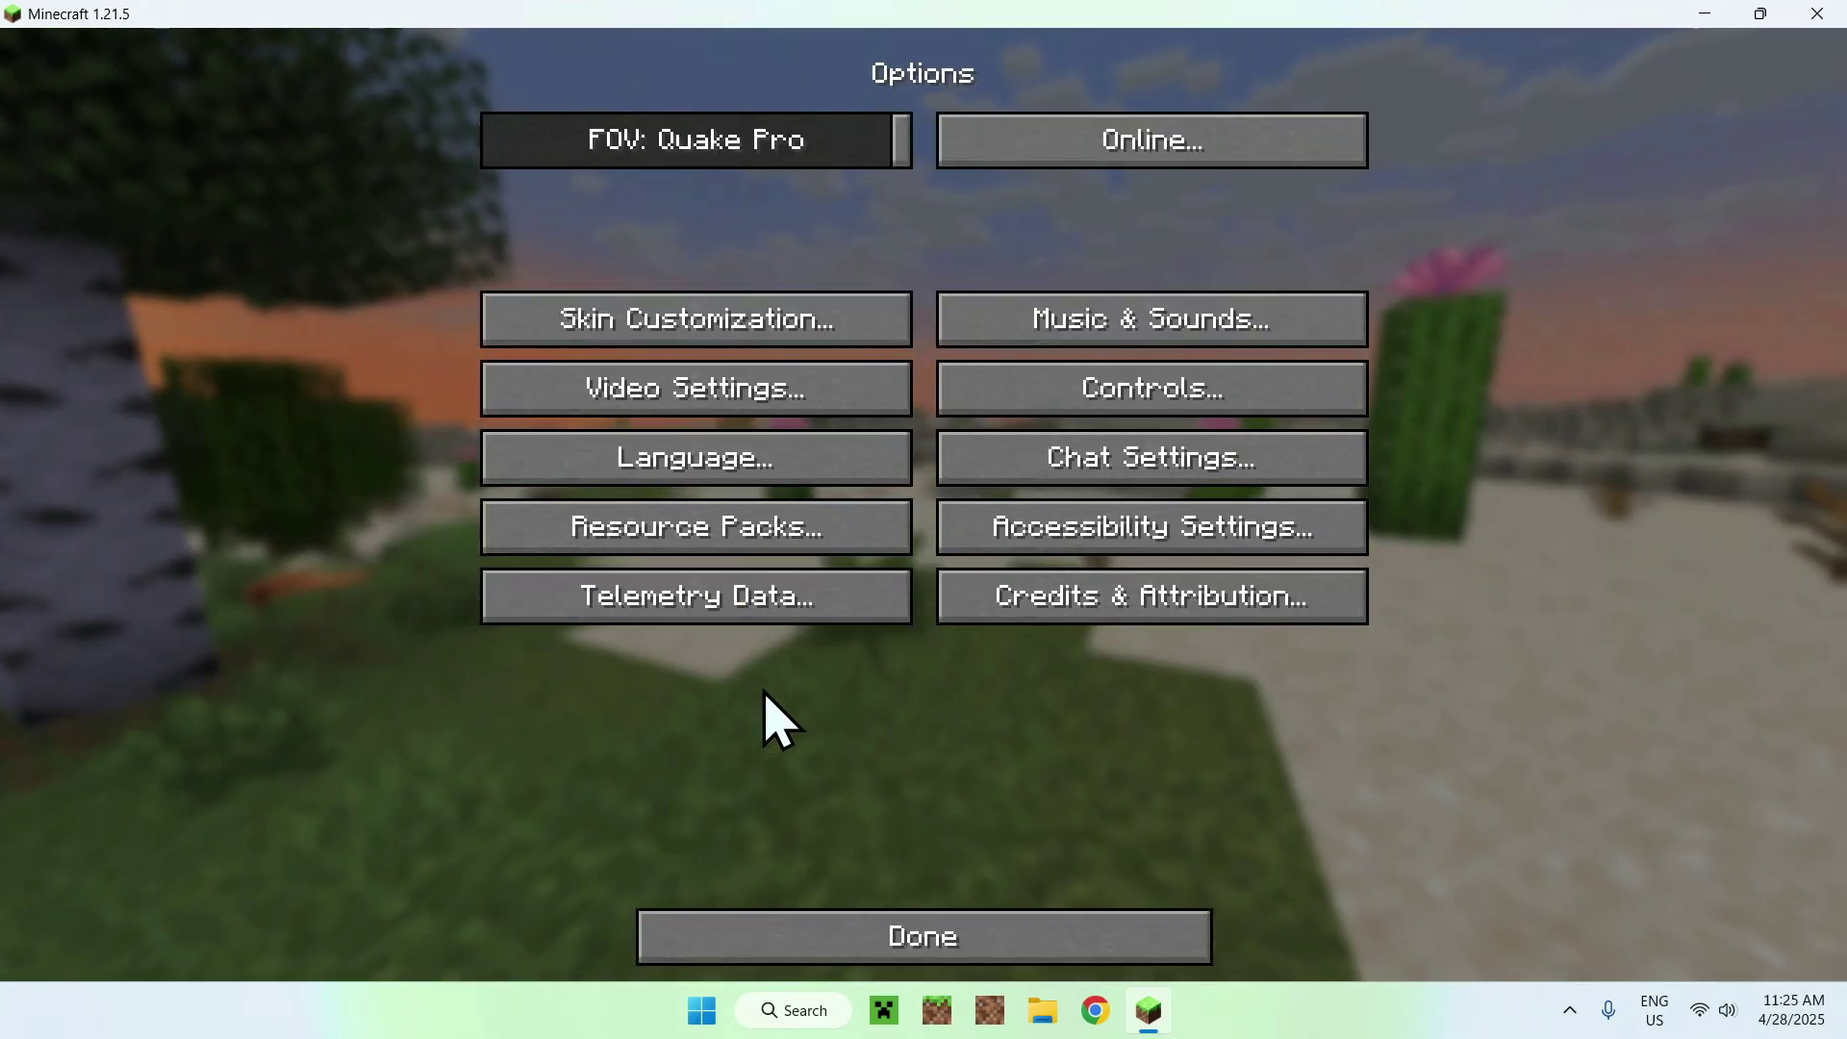
pyautogui.click(690, 553)
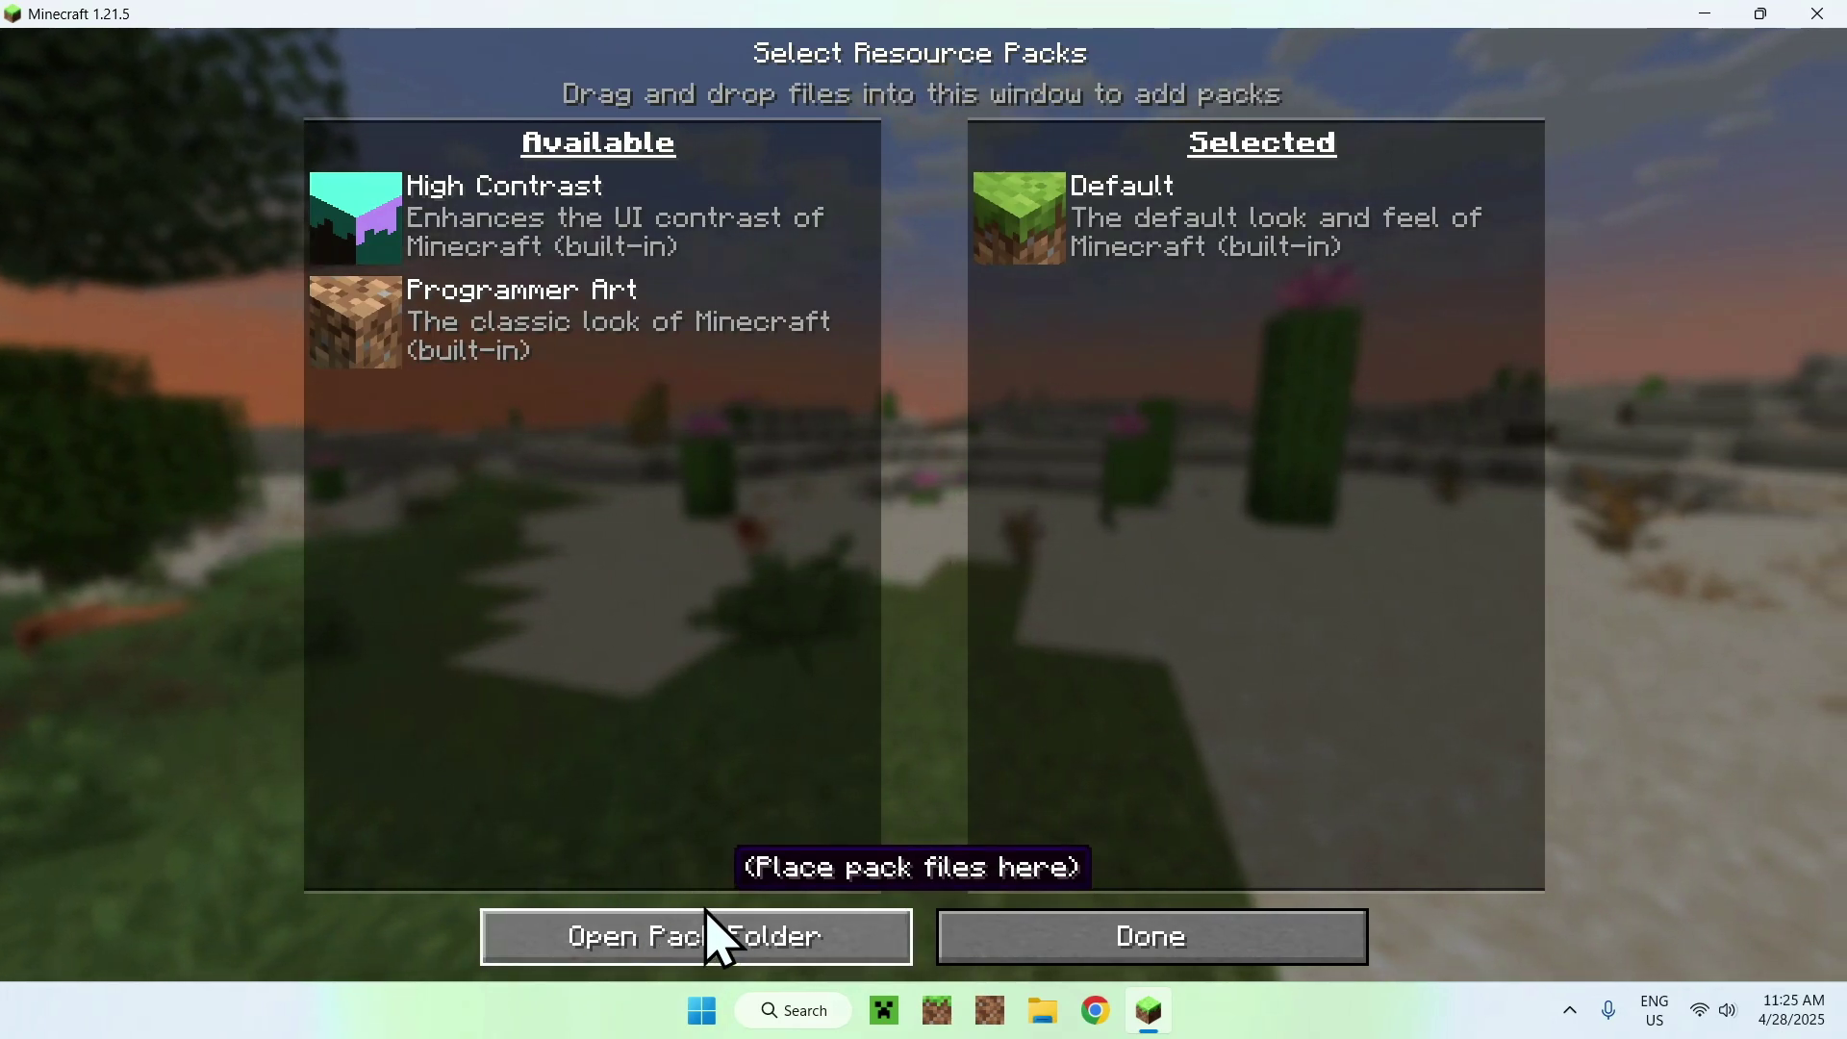
pyautogui.click(656, 951)
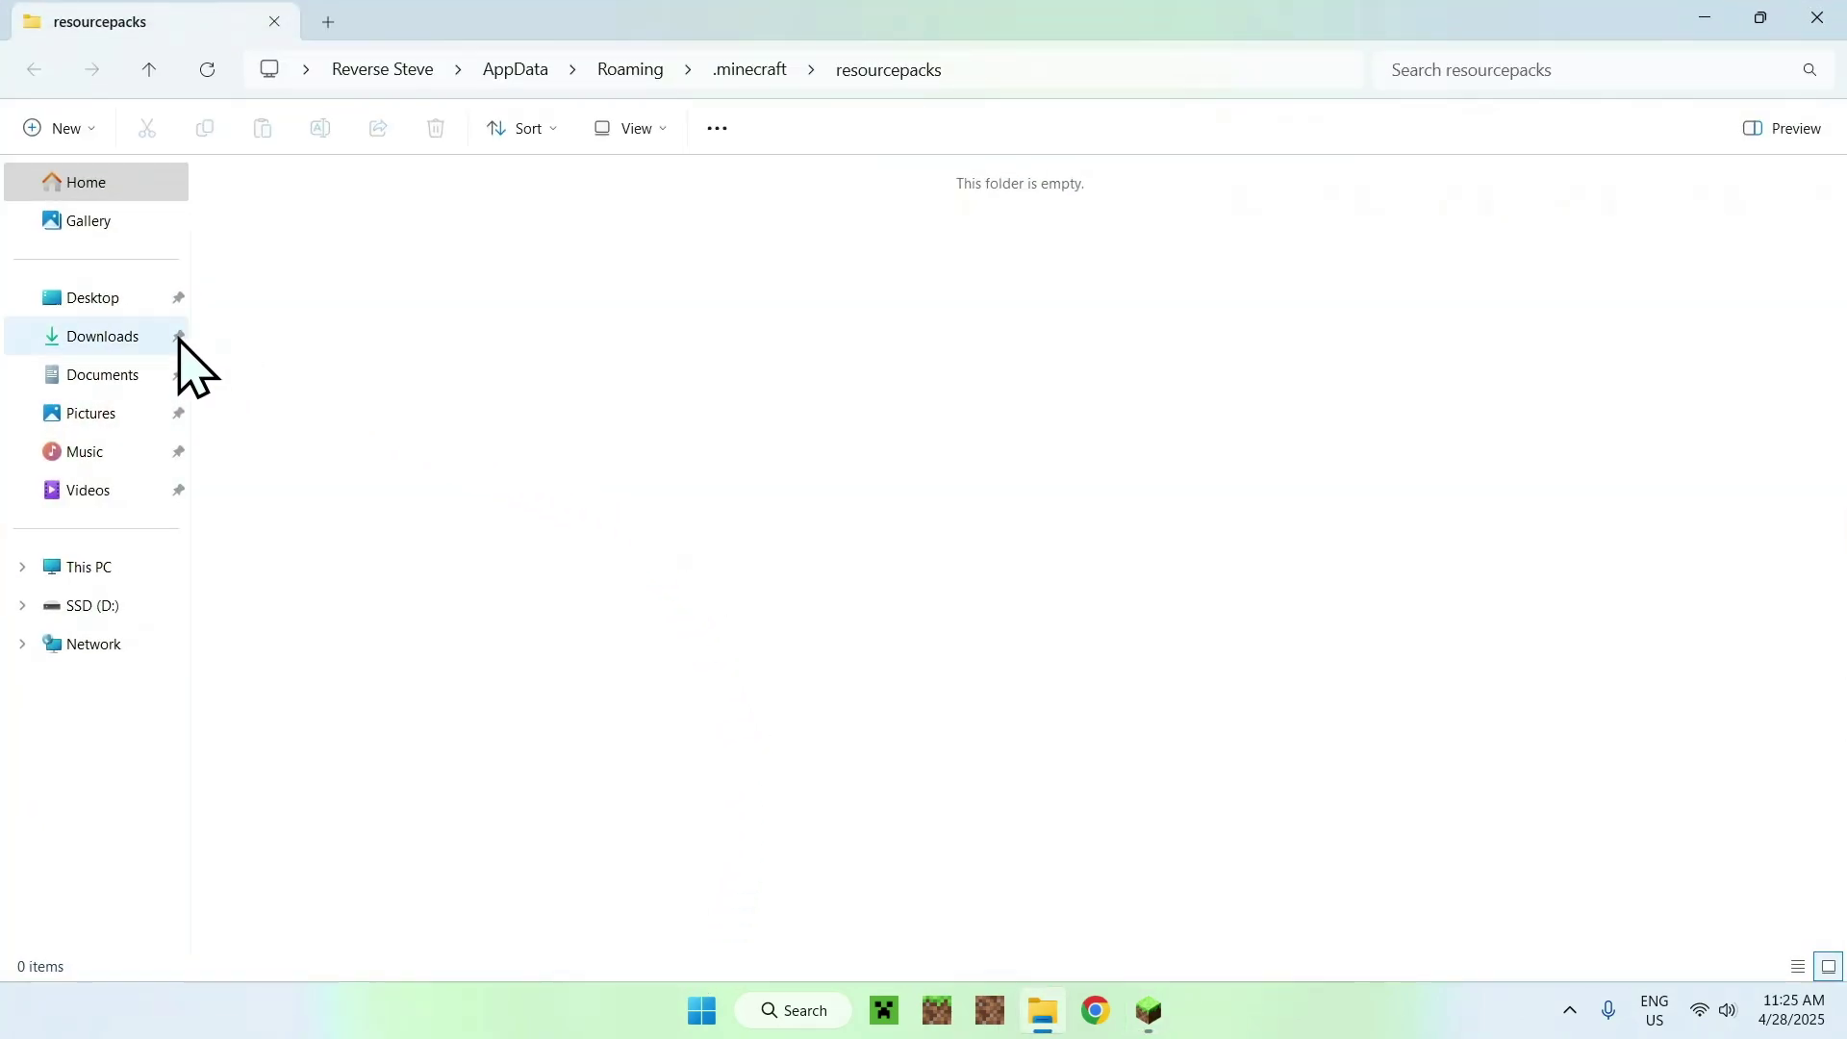
# Copy Xray_Ultimate_1.21_v5.2.2.zip from Downloads into resourcepacks and return to Minecraft
pyautogui.click(115, 337)
pyautogui.click(288, 257)
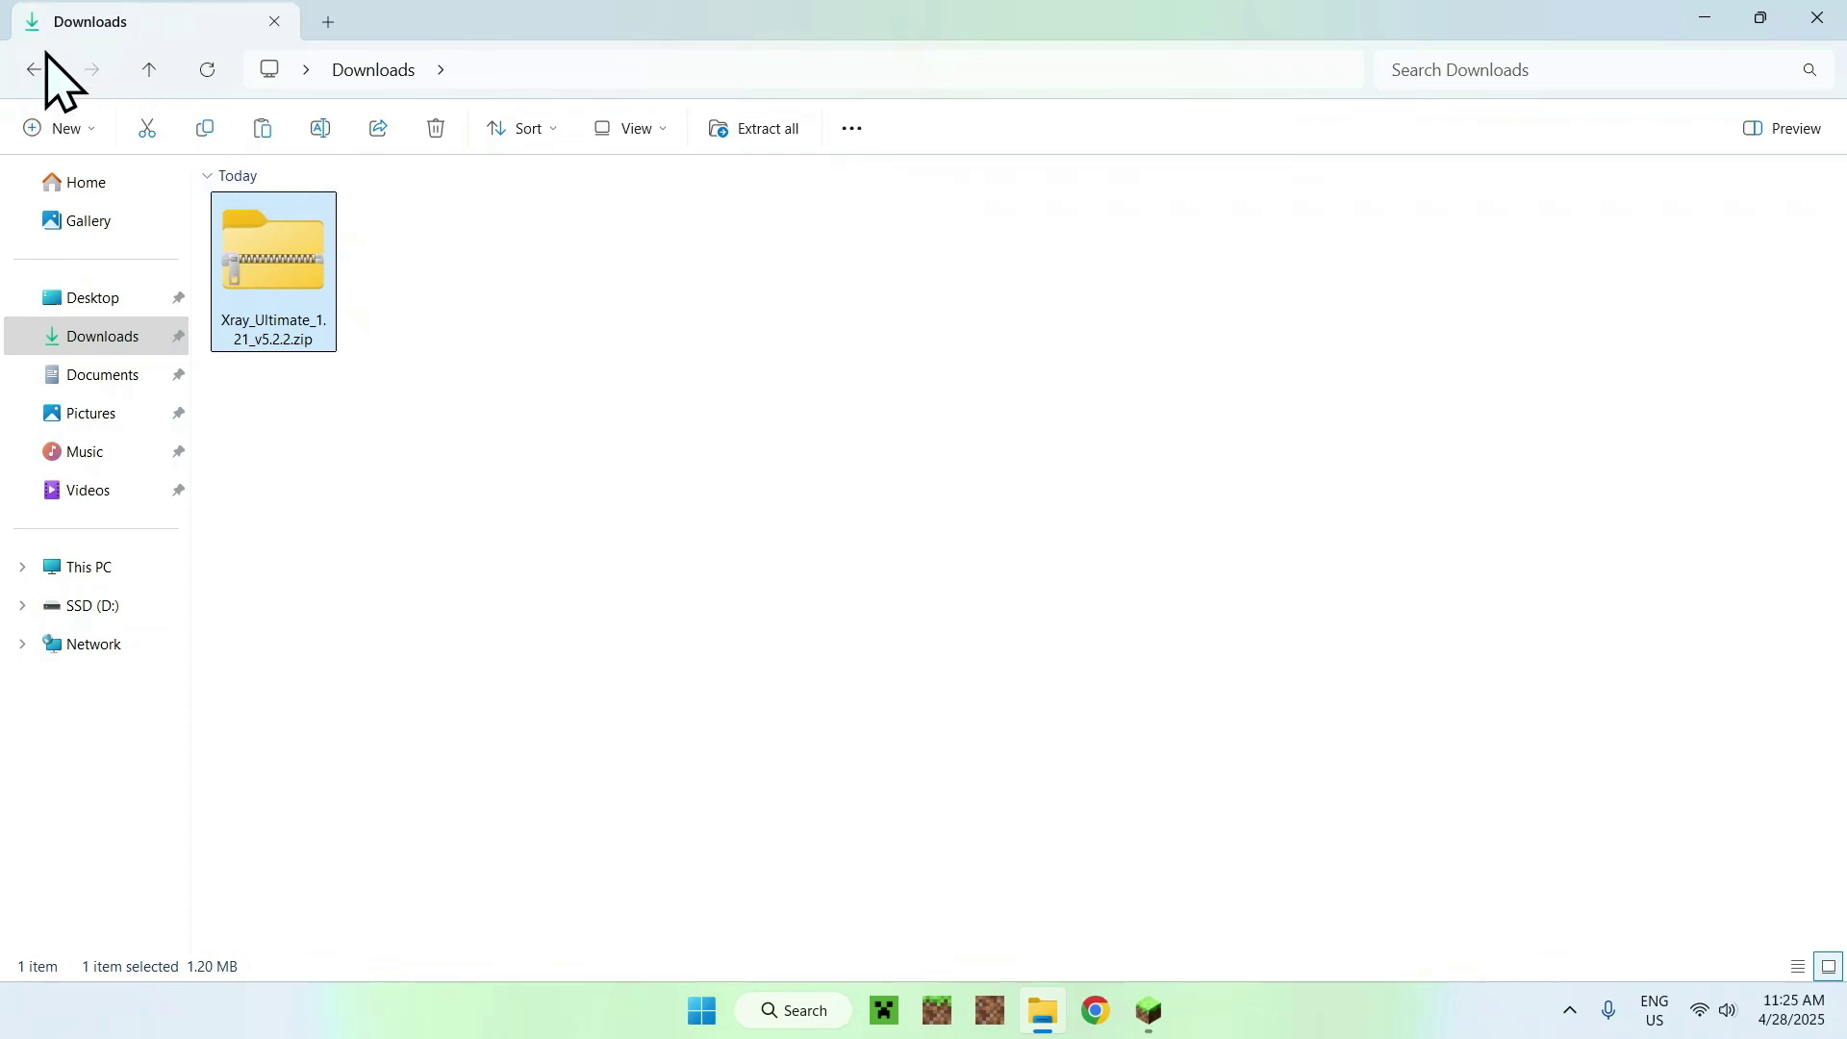
pyautogui.click(33, 81)
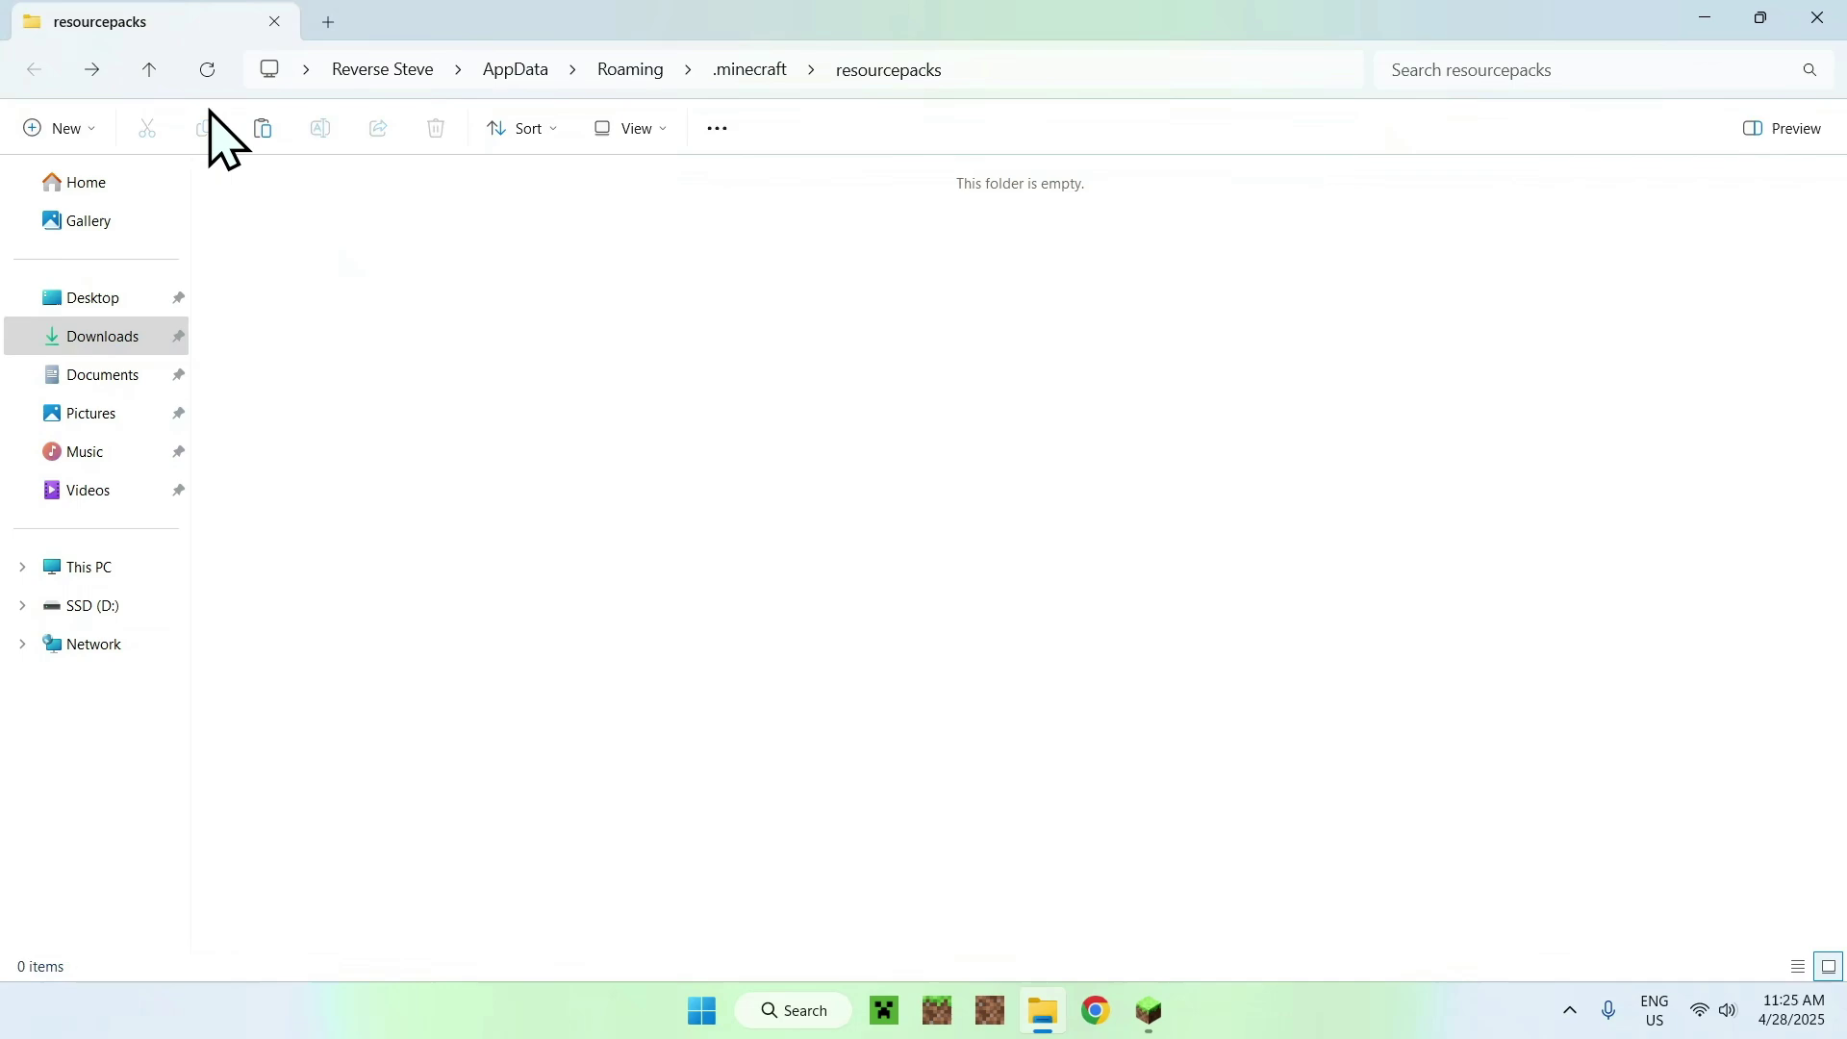
pyautogui.click(261, 126)
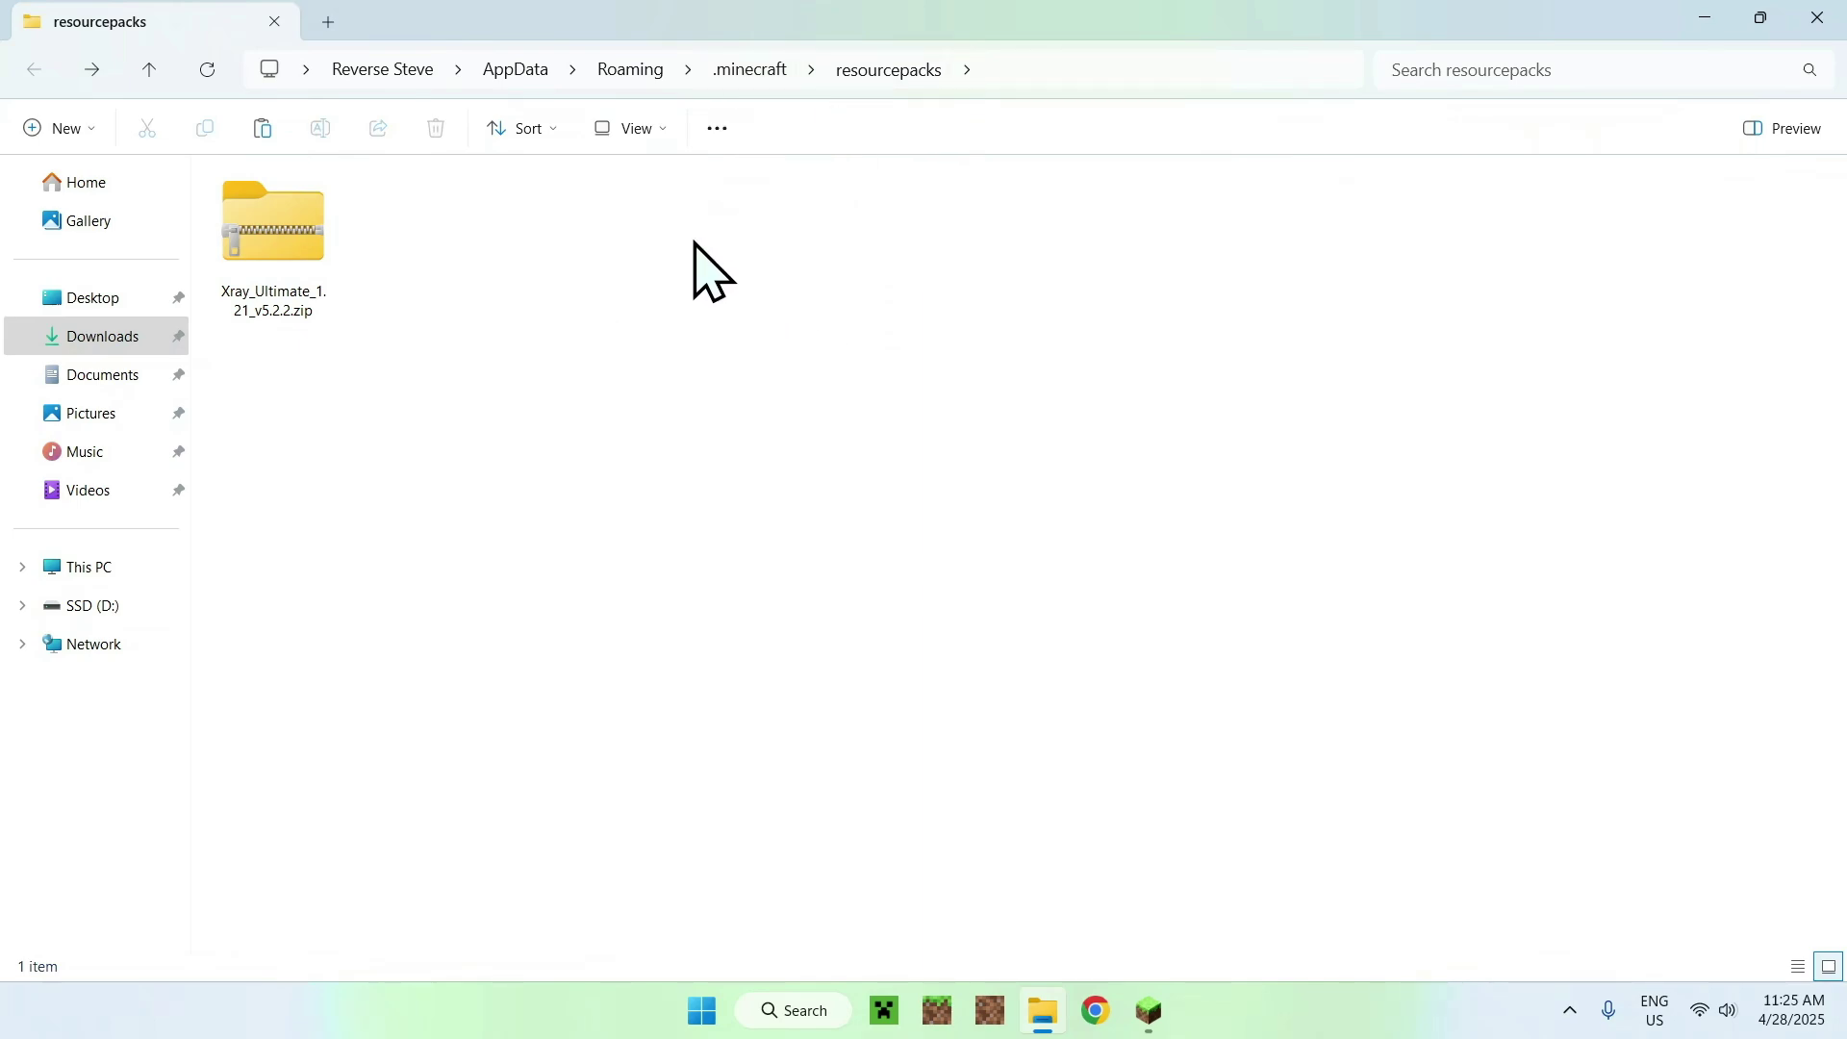
pyautogui.click(1149, 1010)
pyautogui.moveTo(592, 216)
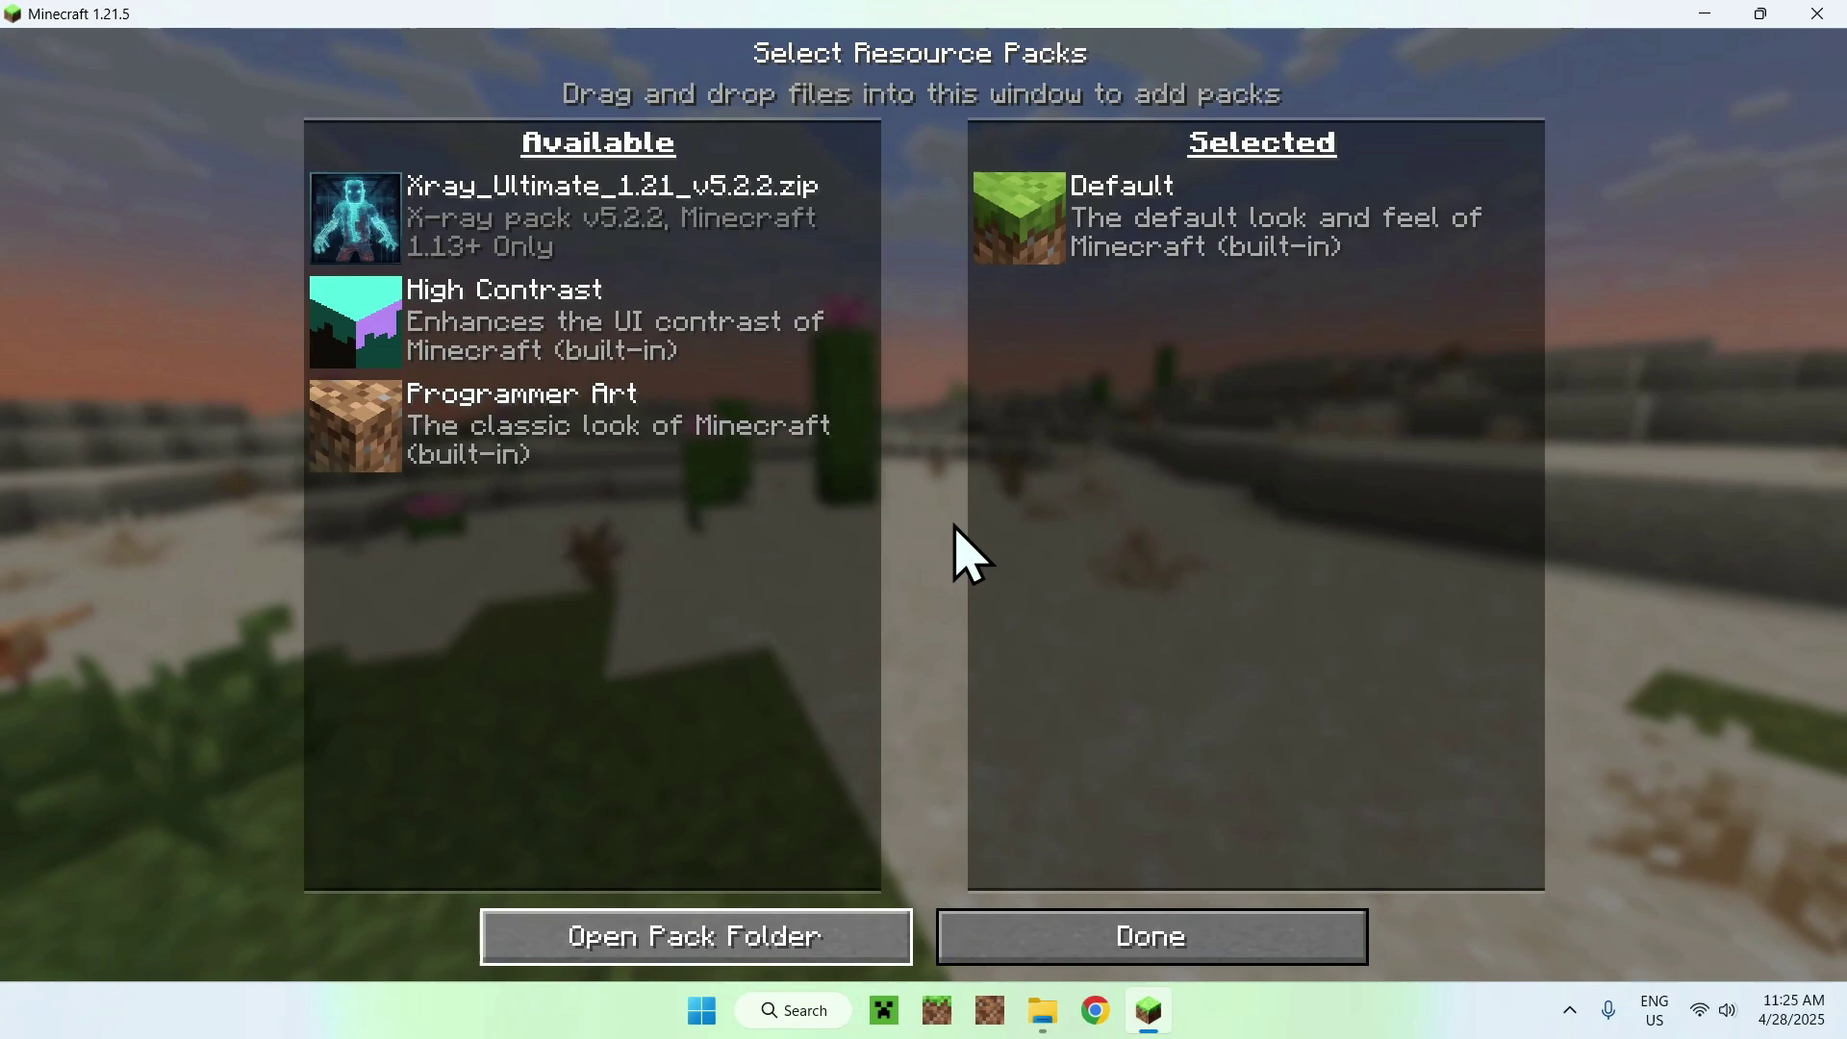
# Leave the resource pack screen and load the existing singleplayer world
pyautogui.click(1172, 949)
pyautogui.click(1170, 952)
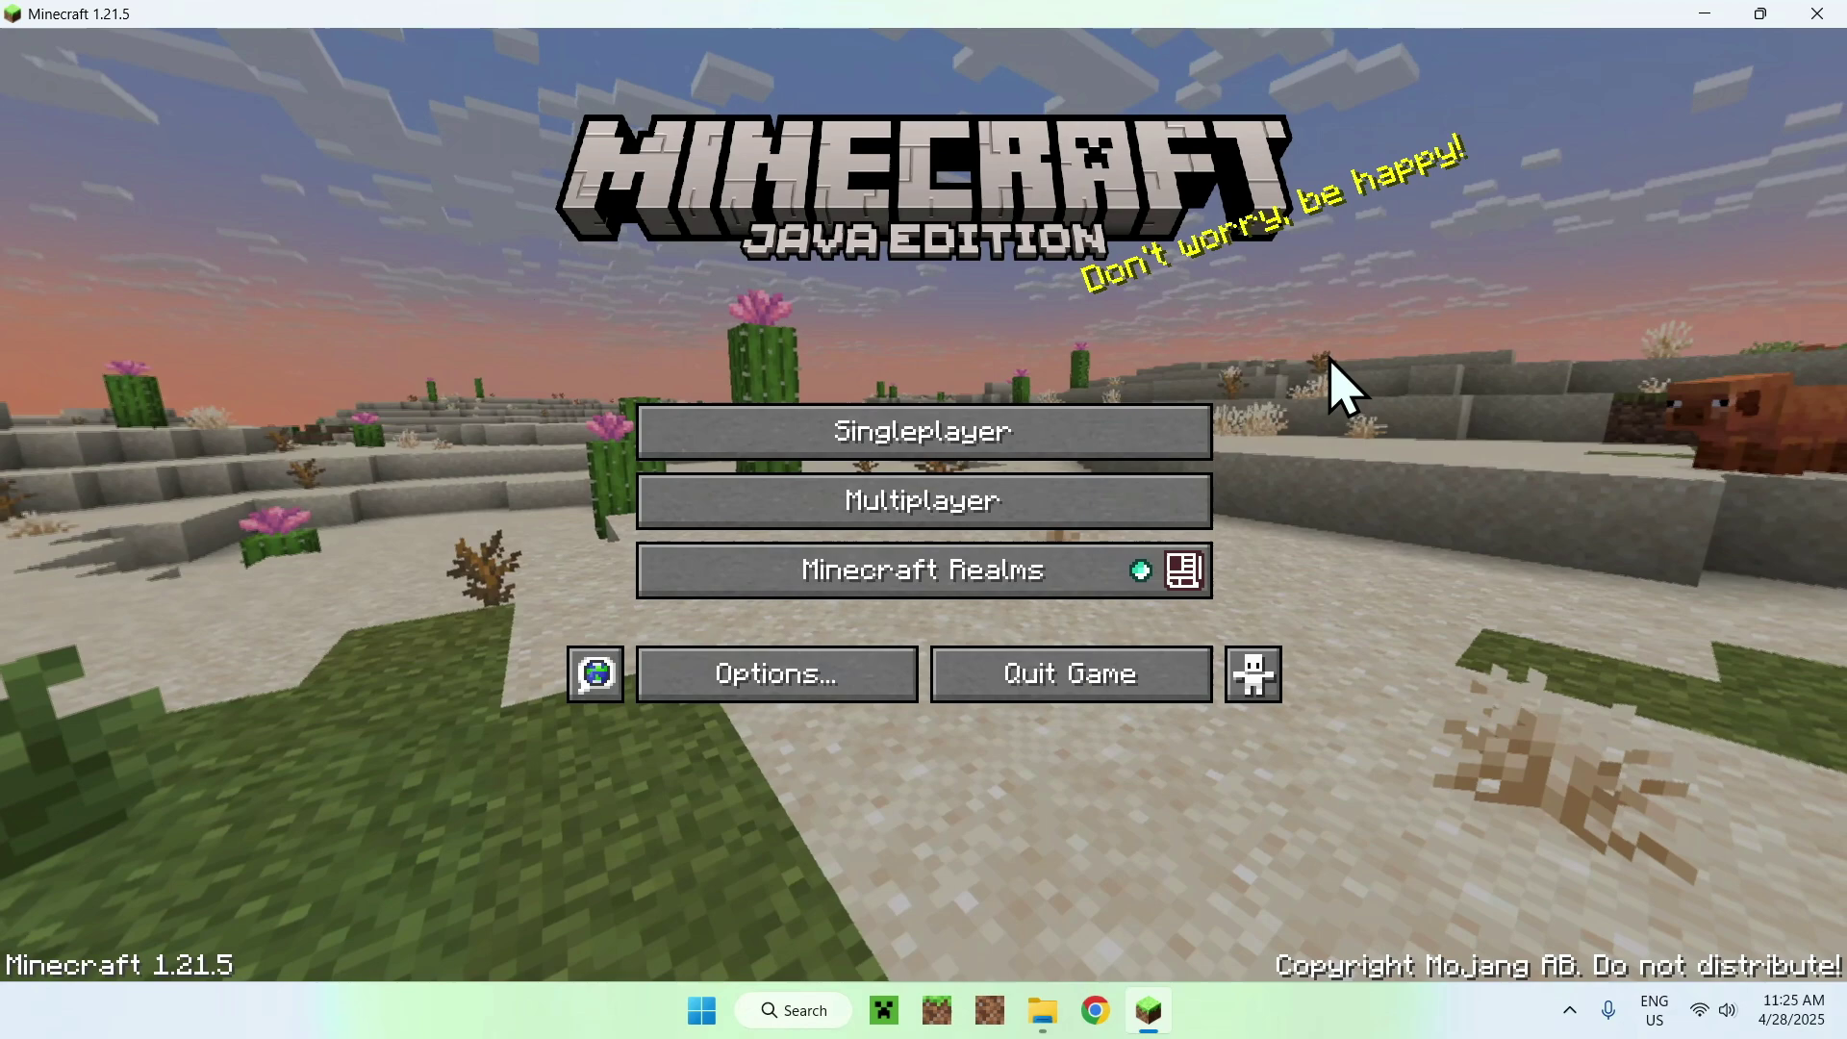
pyautogui.click(919, 436)
pyautogui.doubleClick(736, 339)
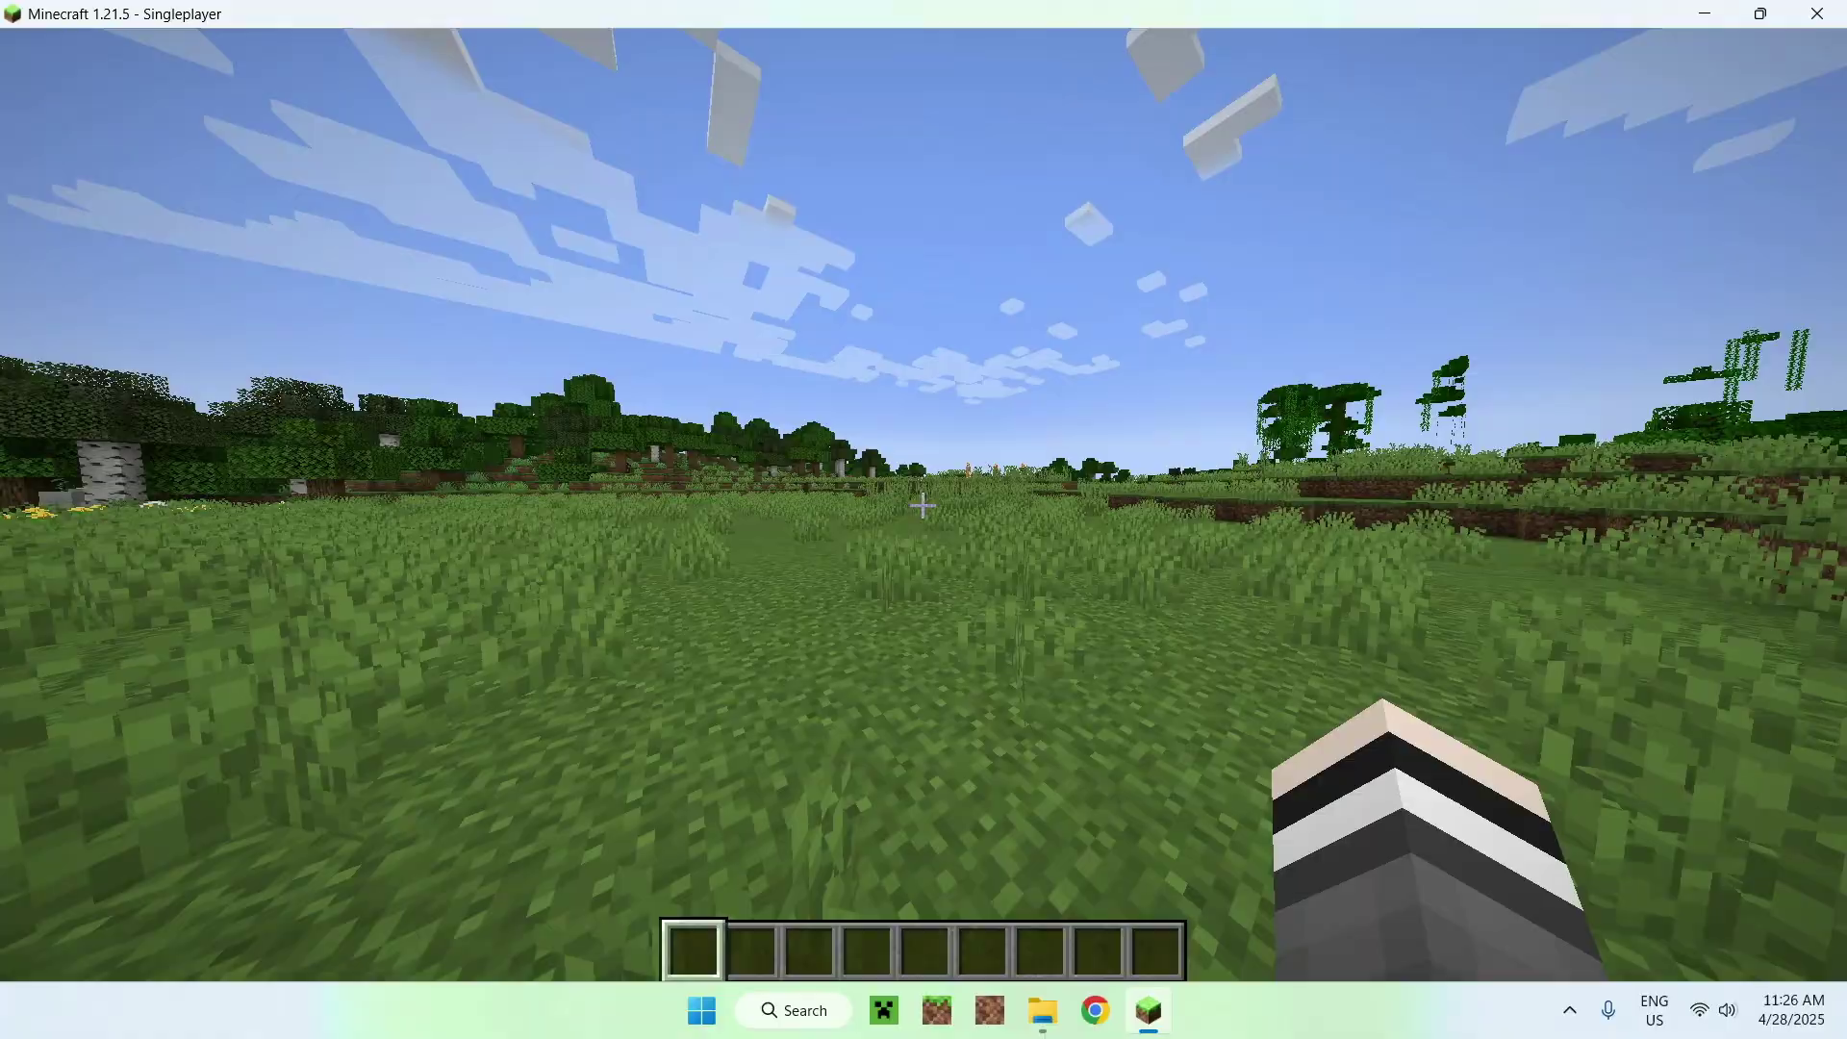
# Walk across the grass toward the jungle trees and river, then pause the game
pyautogui.press('w')
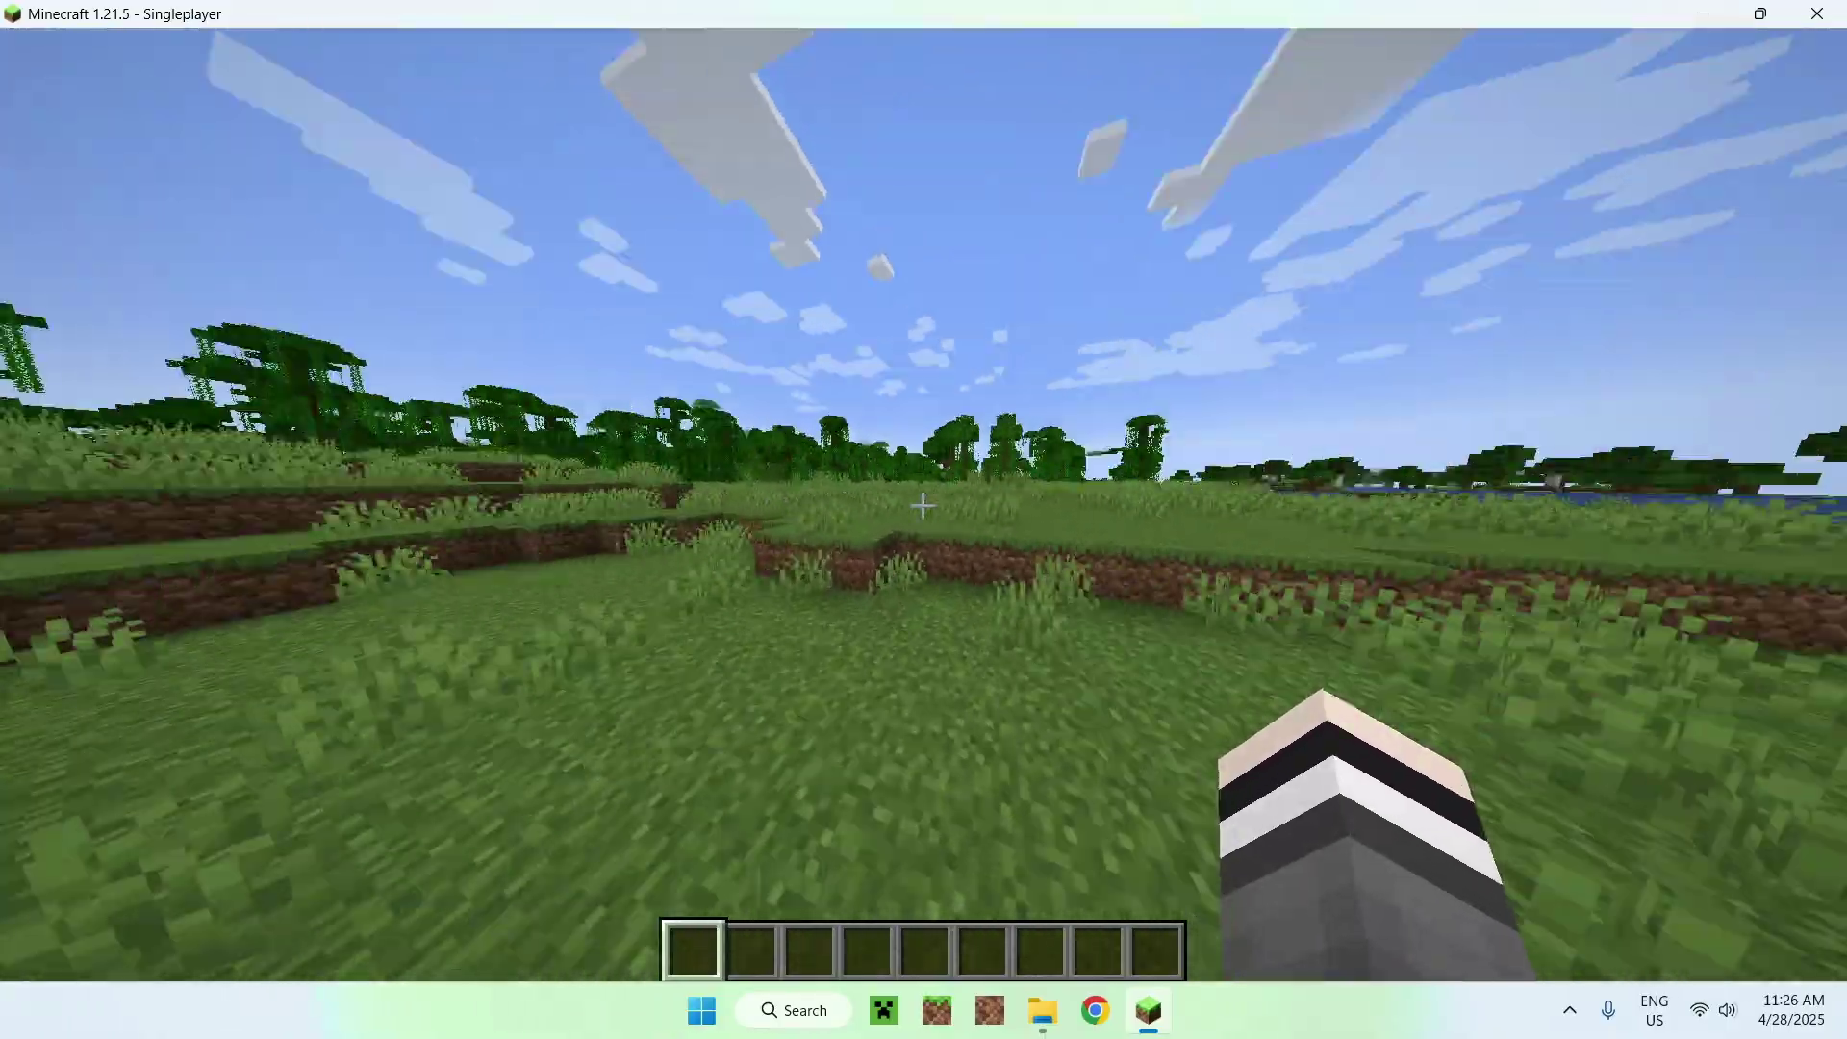
pyautogui.press('w')
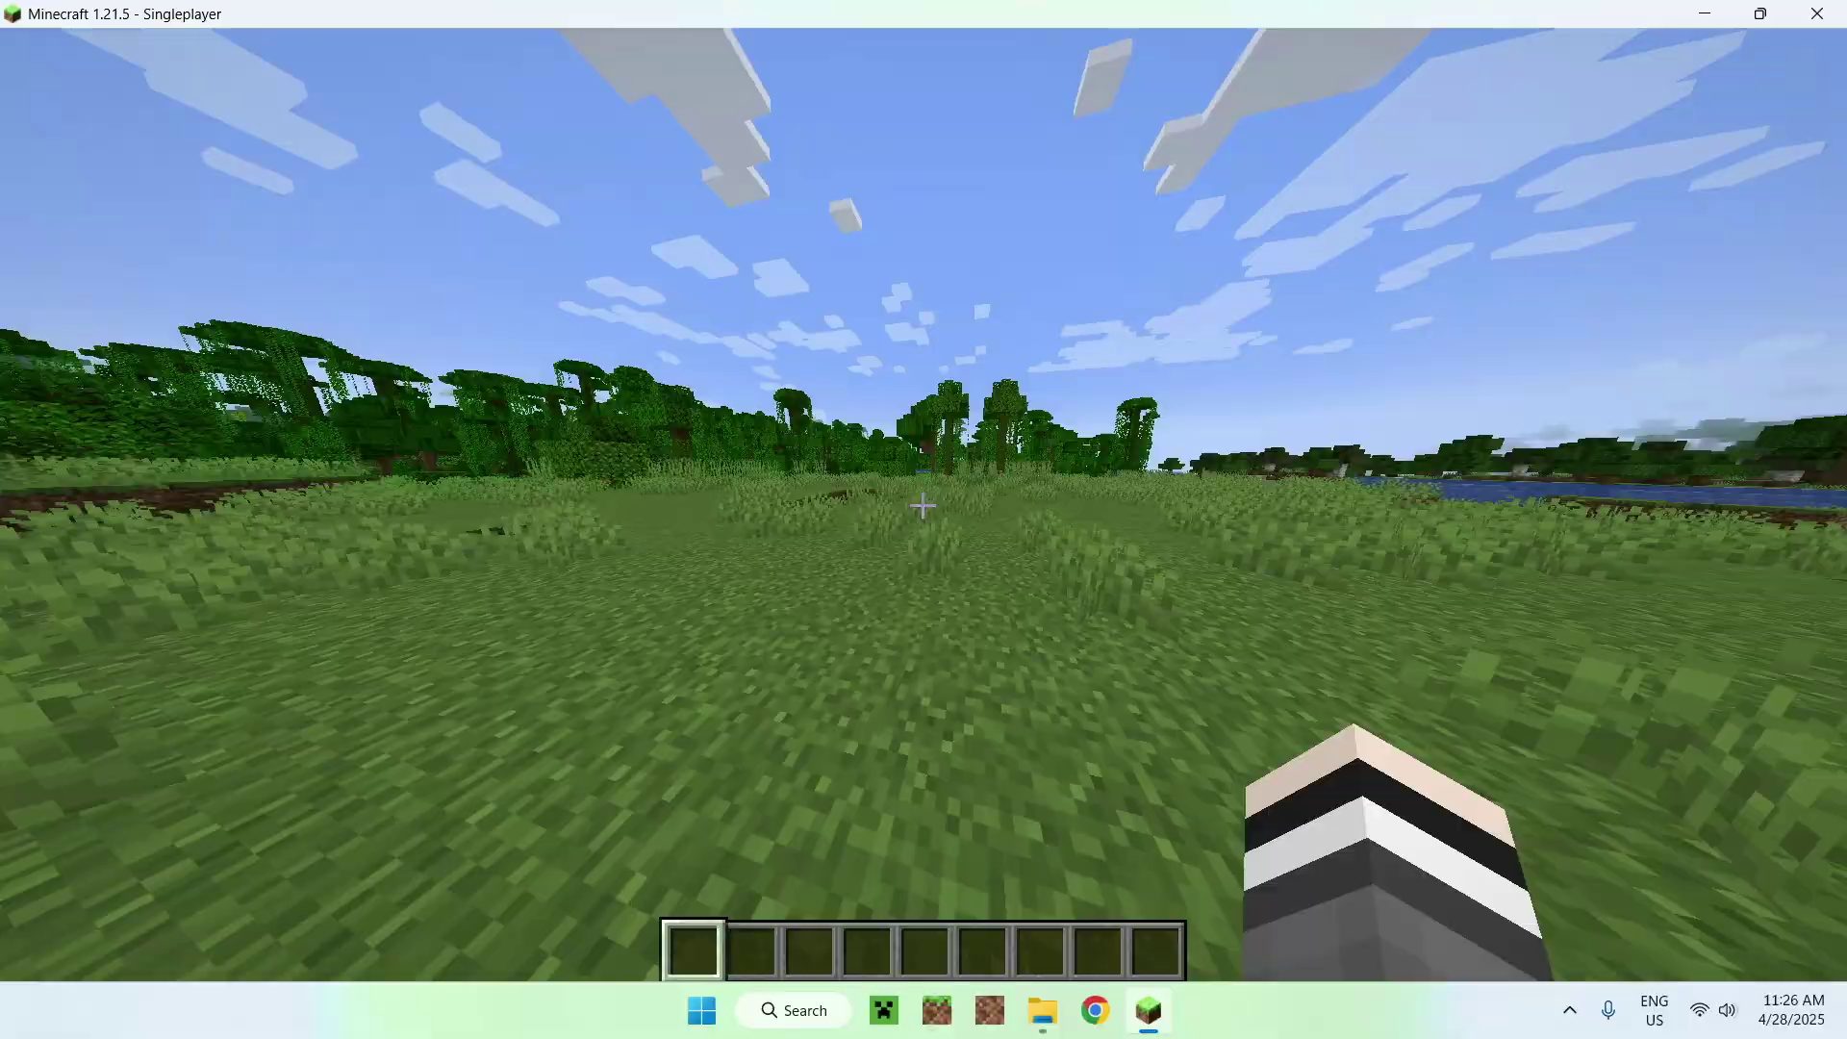
pyautogui.press('w')
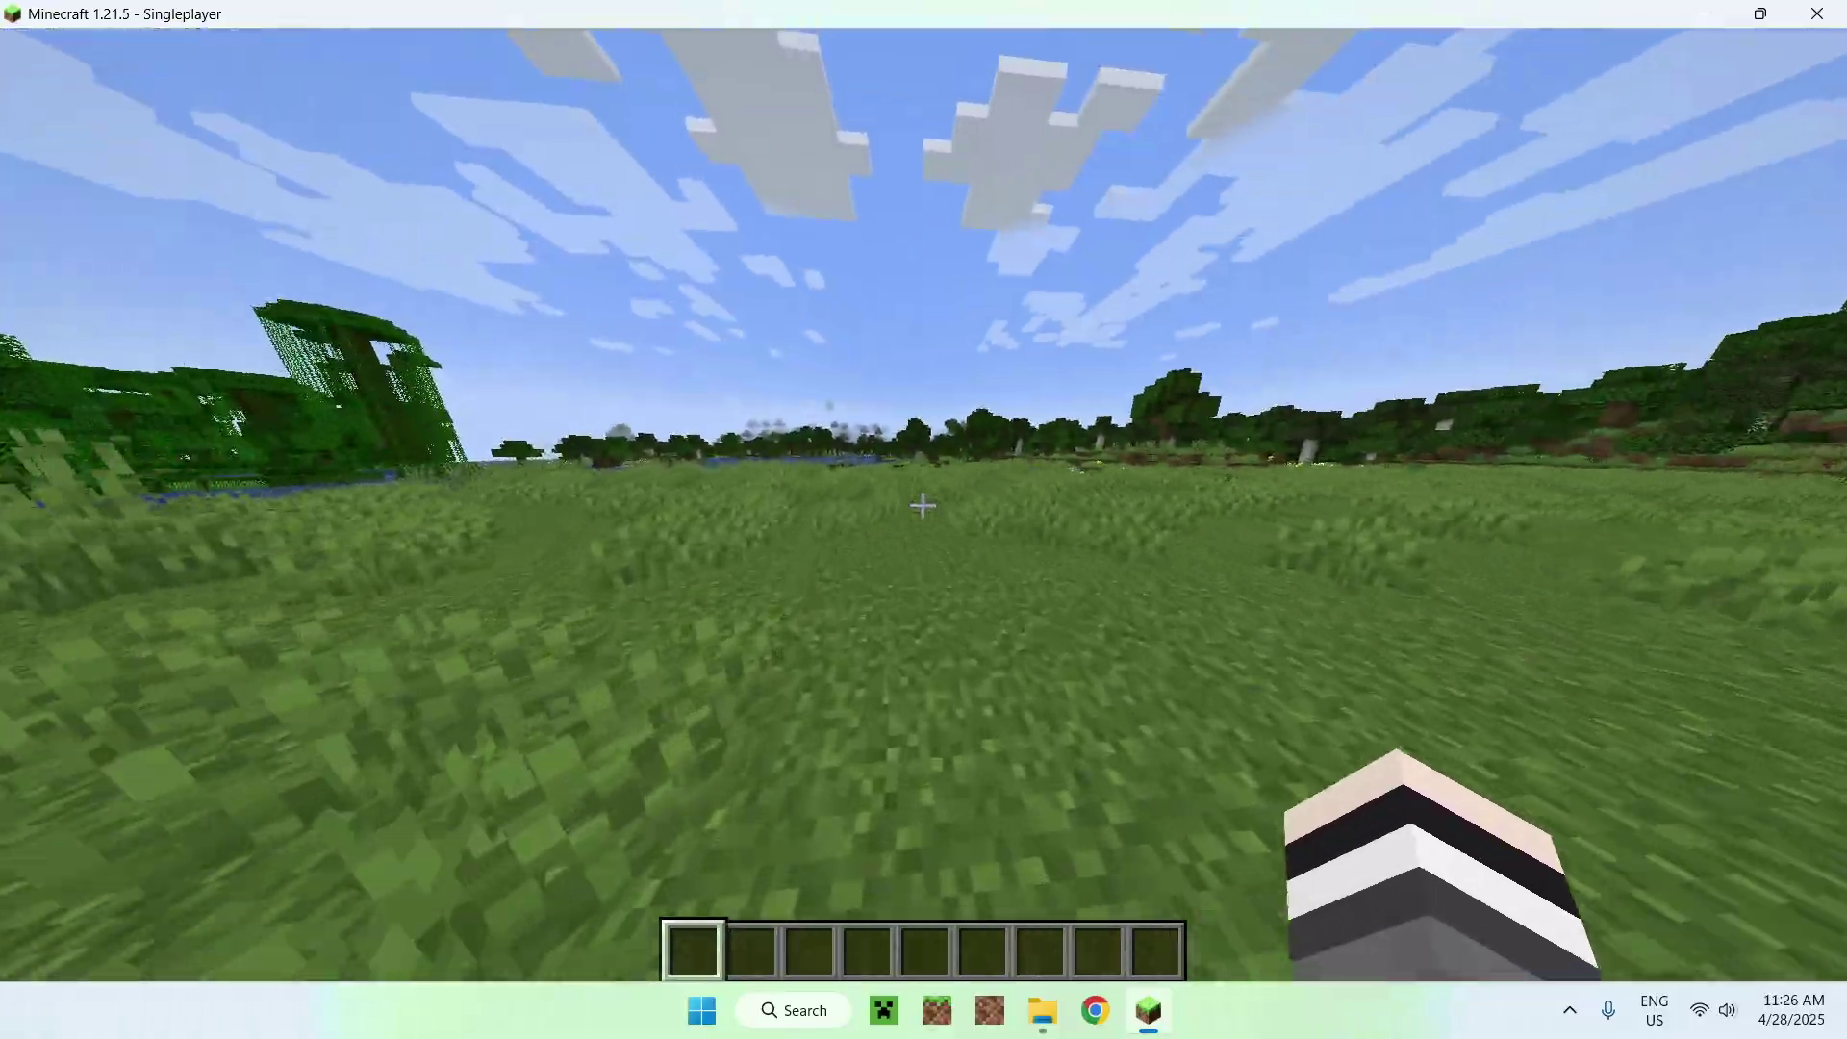
pyautogui.press('w')
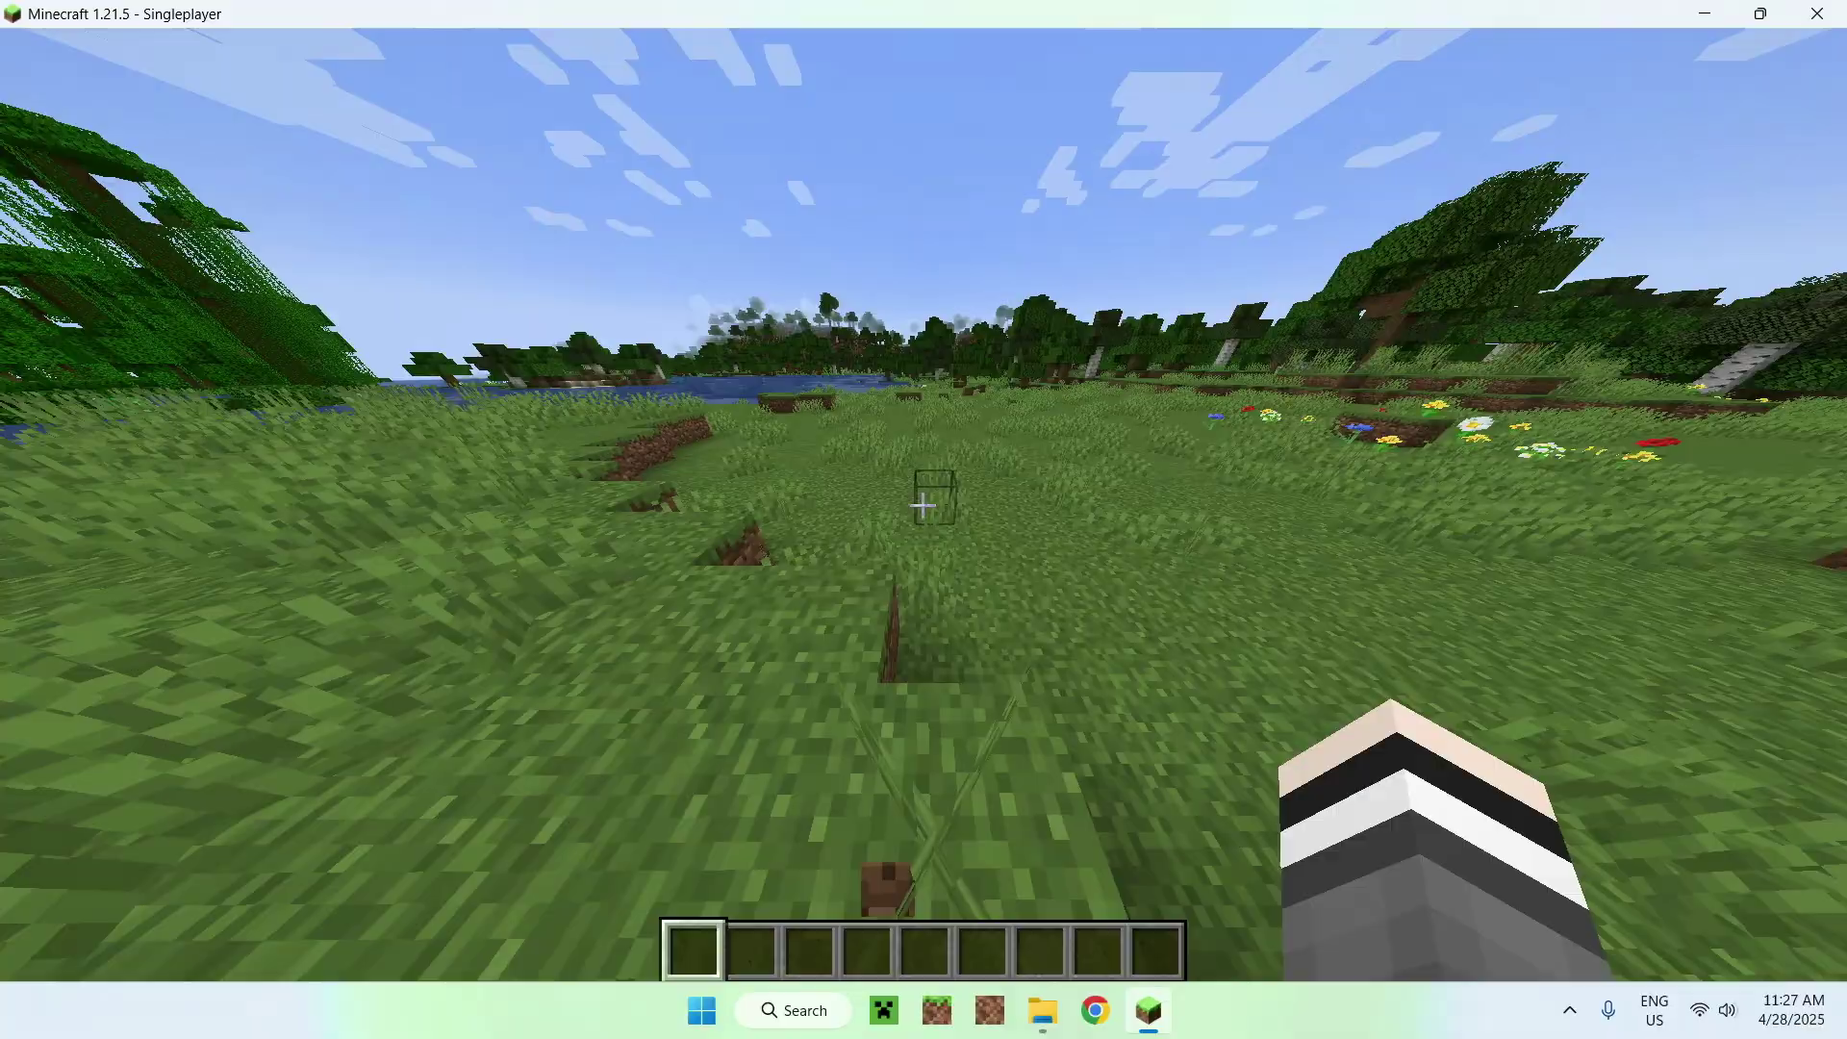
pyautogui.press('w')
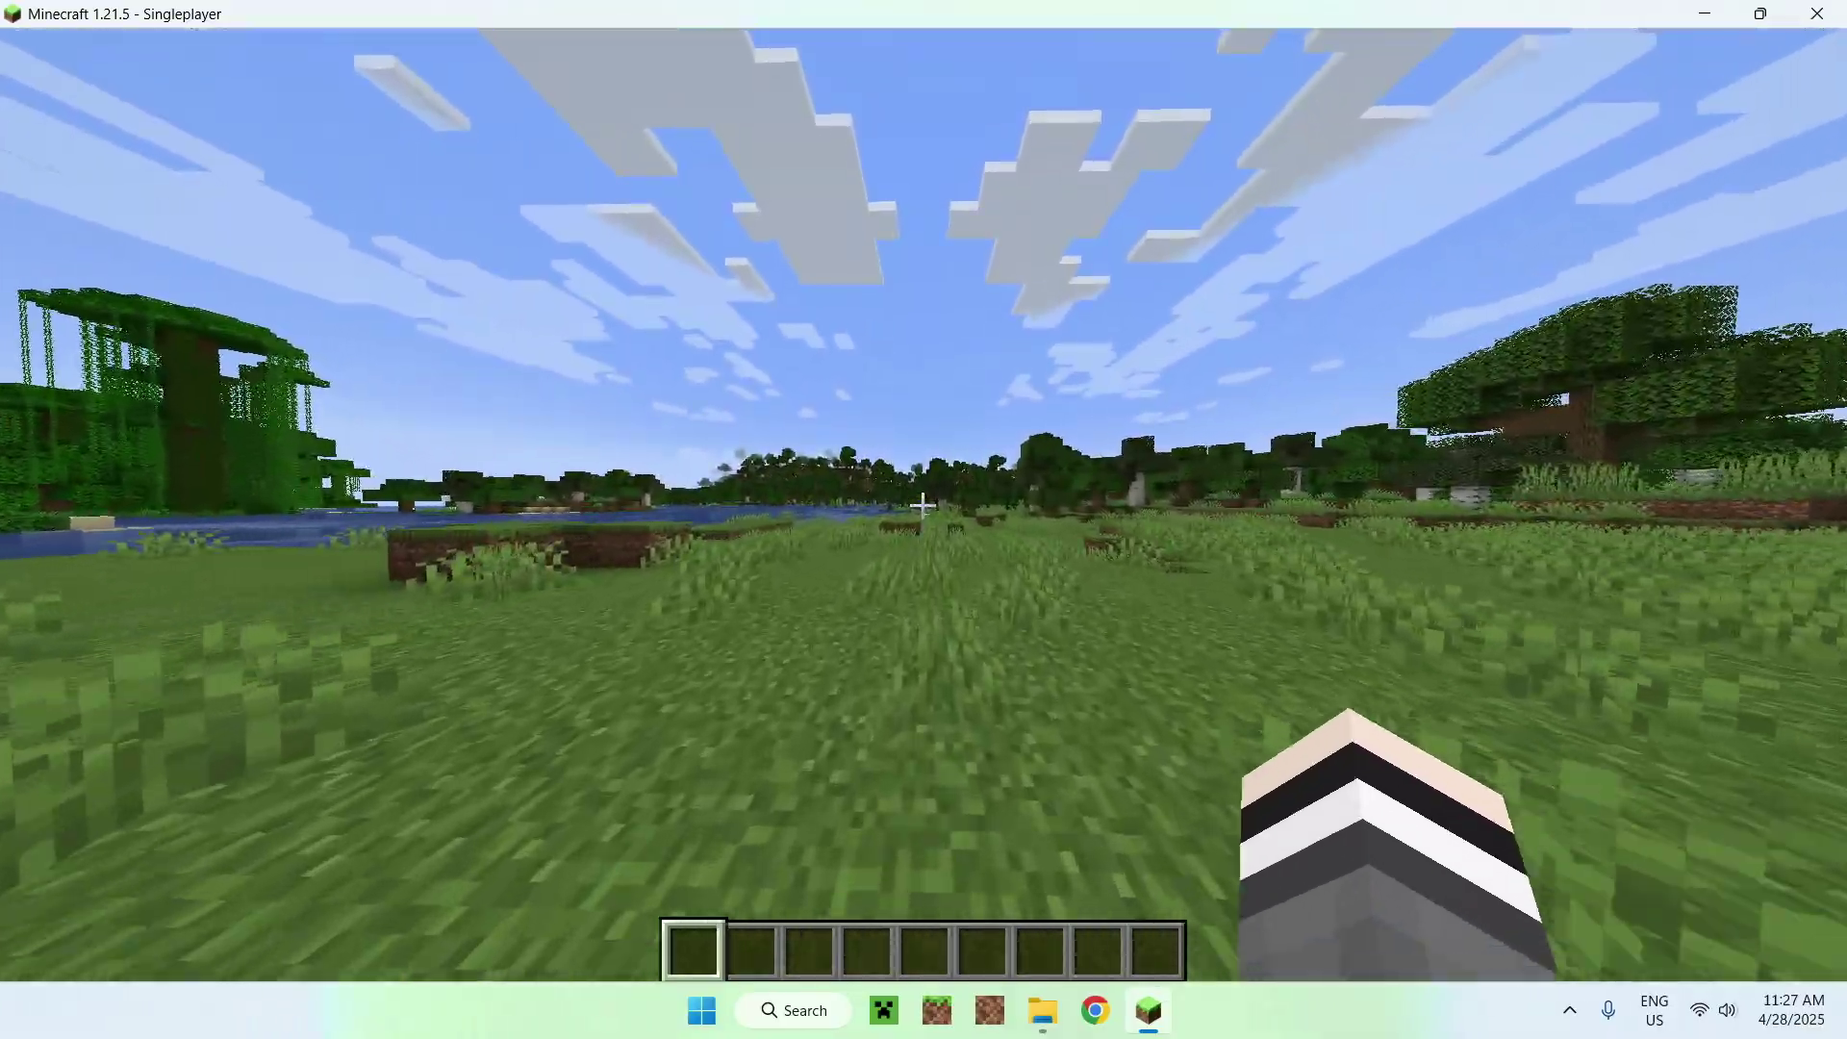
pyautogui.press('w')
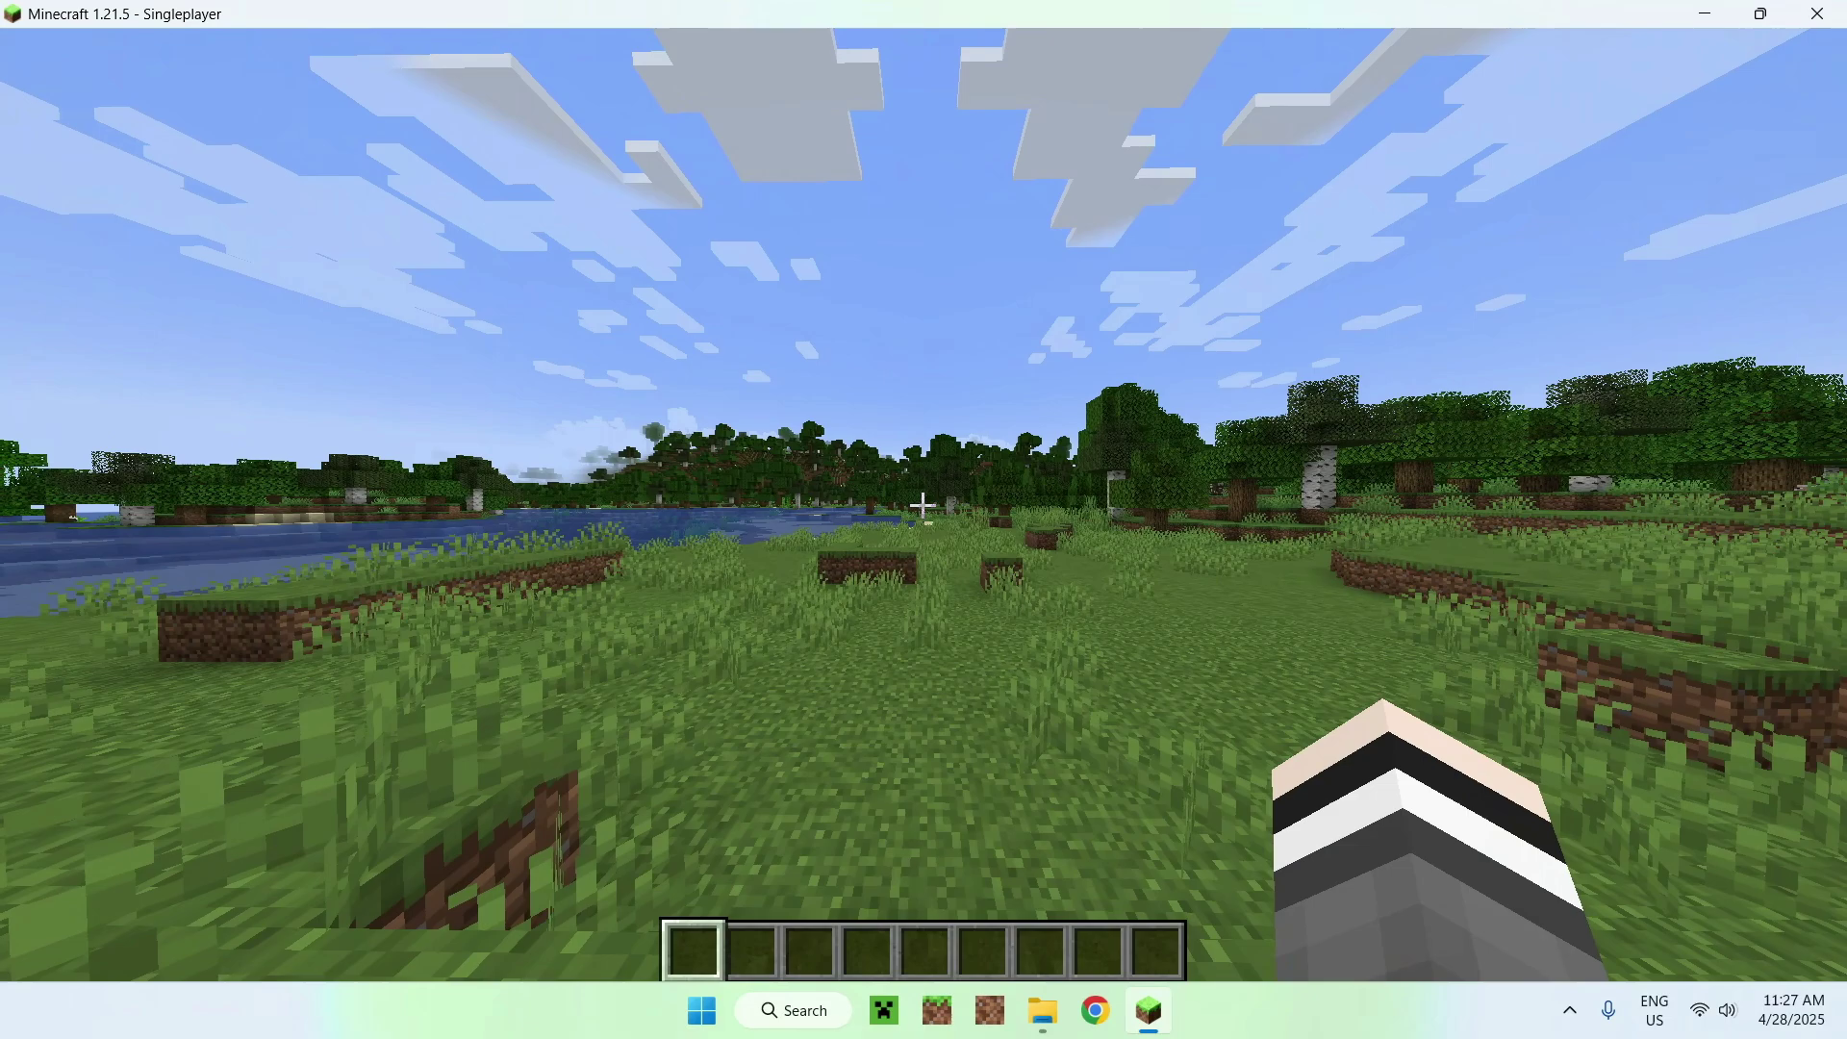
pyautogui.press('Escape')
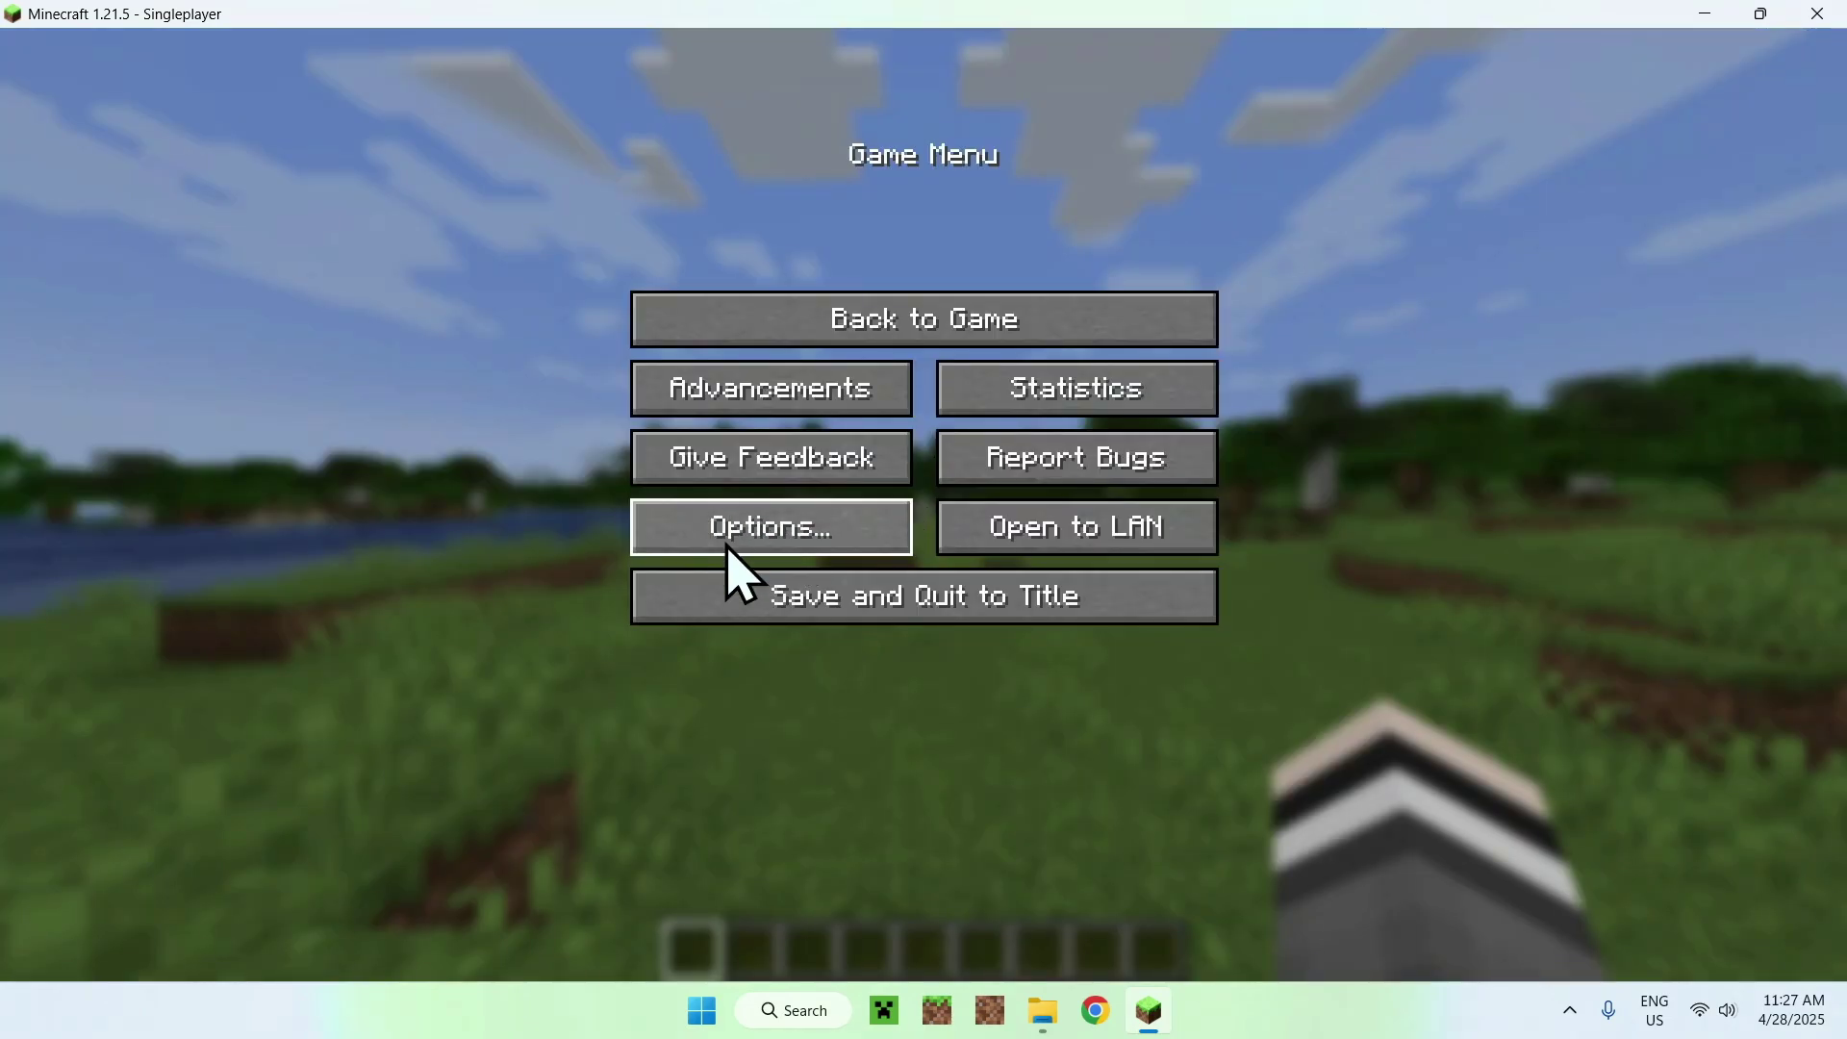
# Move the Xray_Ultimate pack into Selected above Default and apply it
pyautogui.click(739, 549)
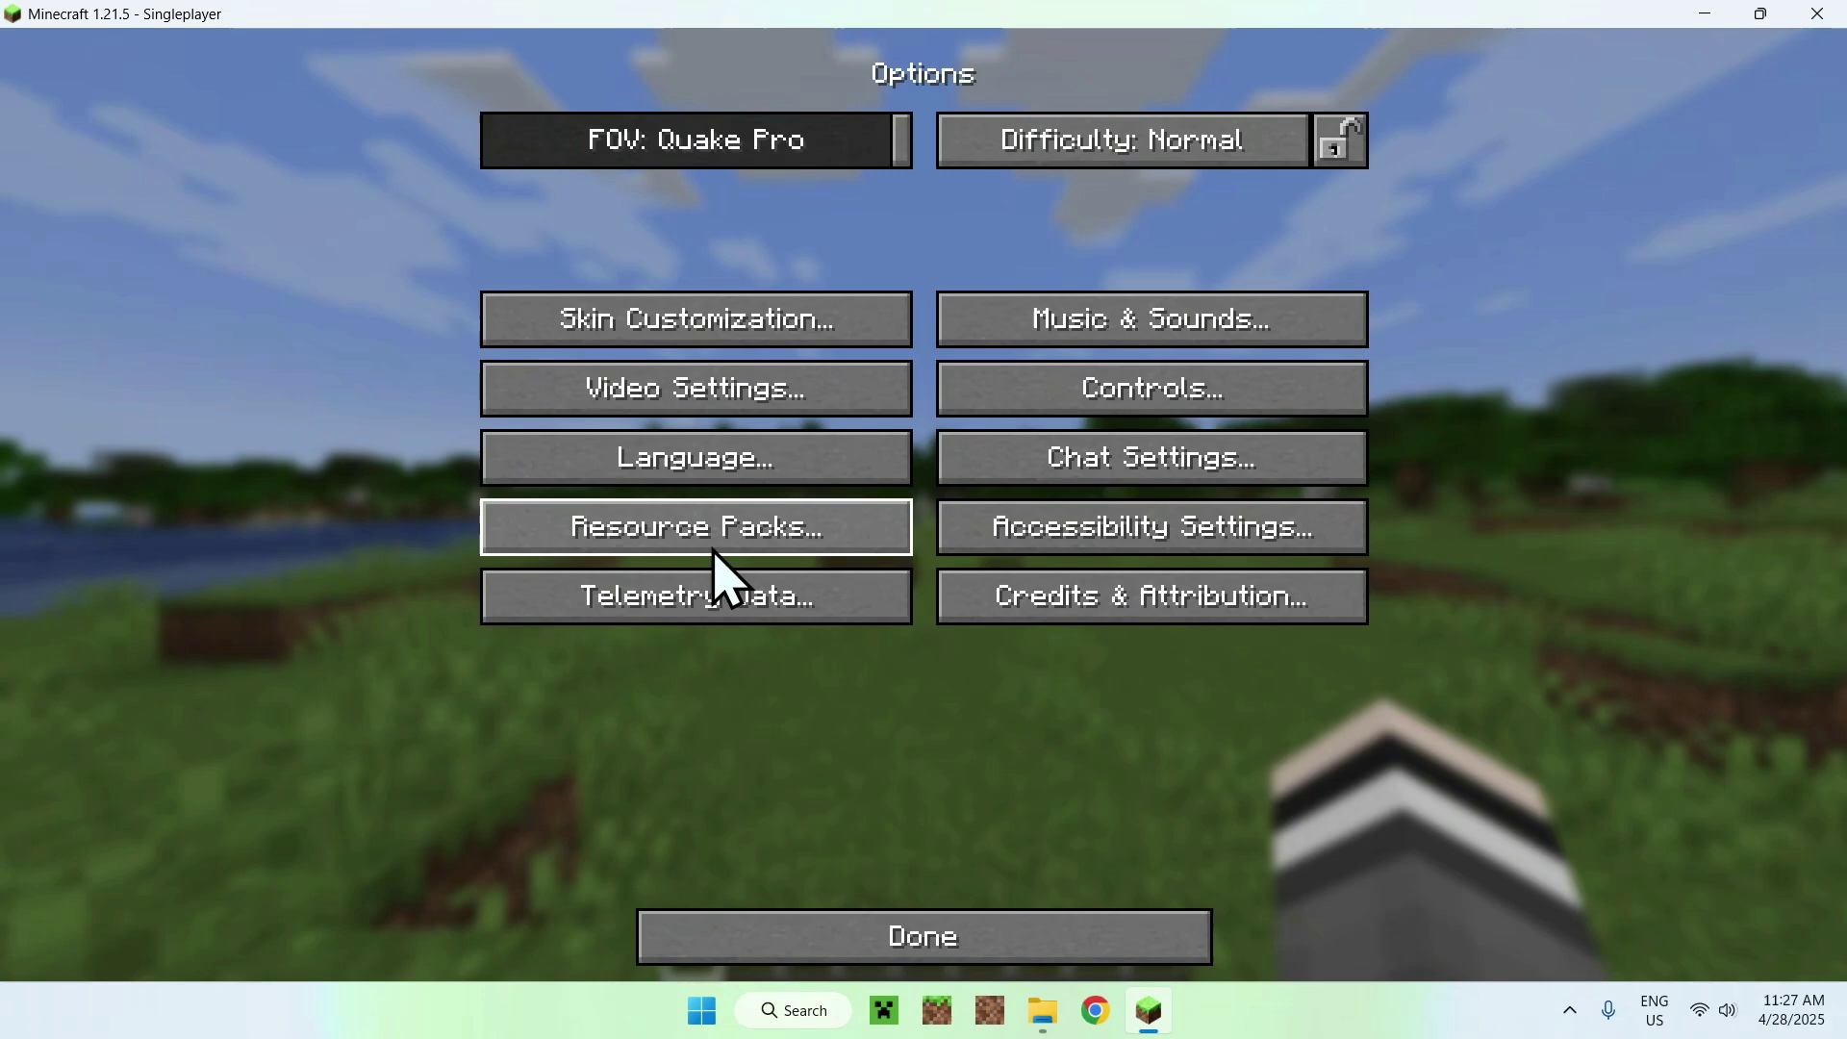
pyautogui.click(688, 531)
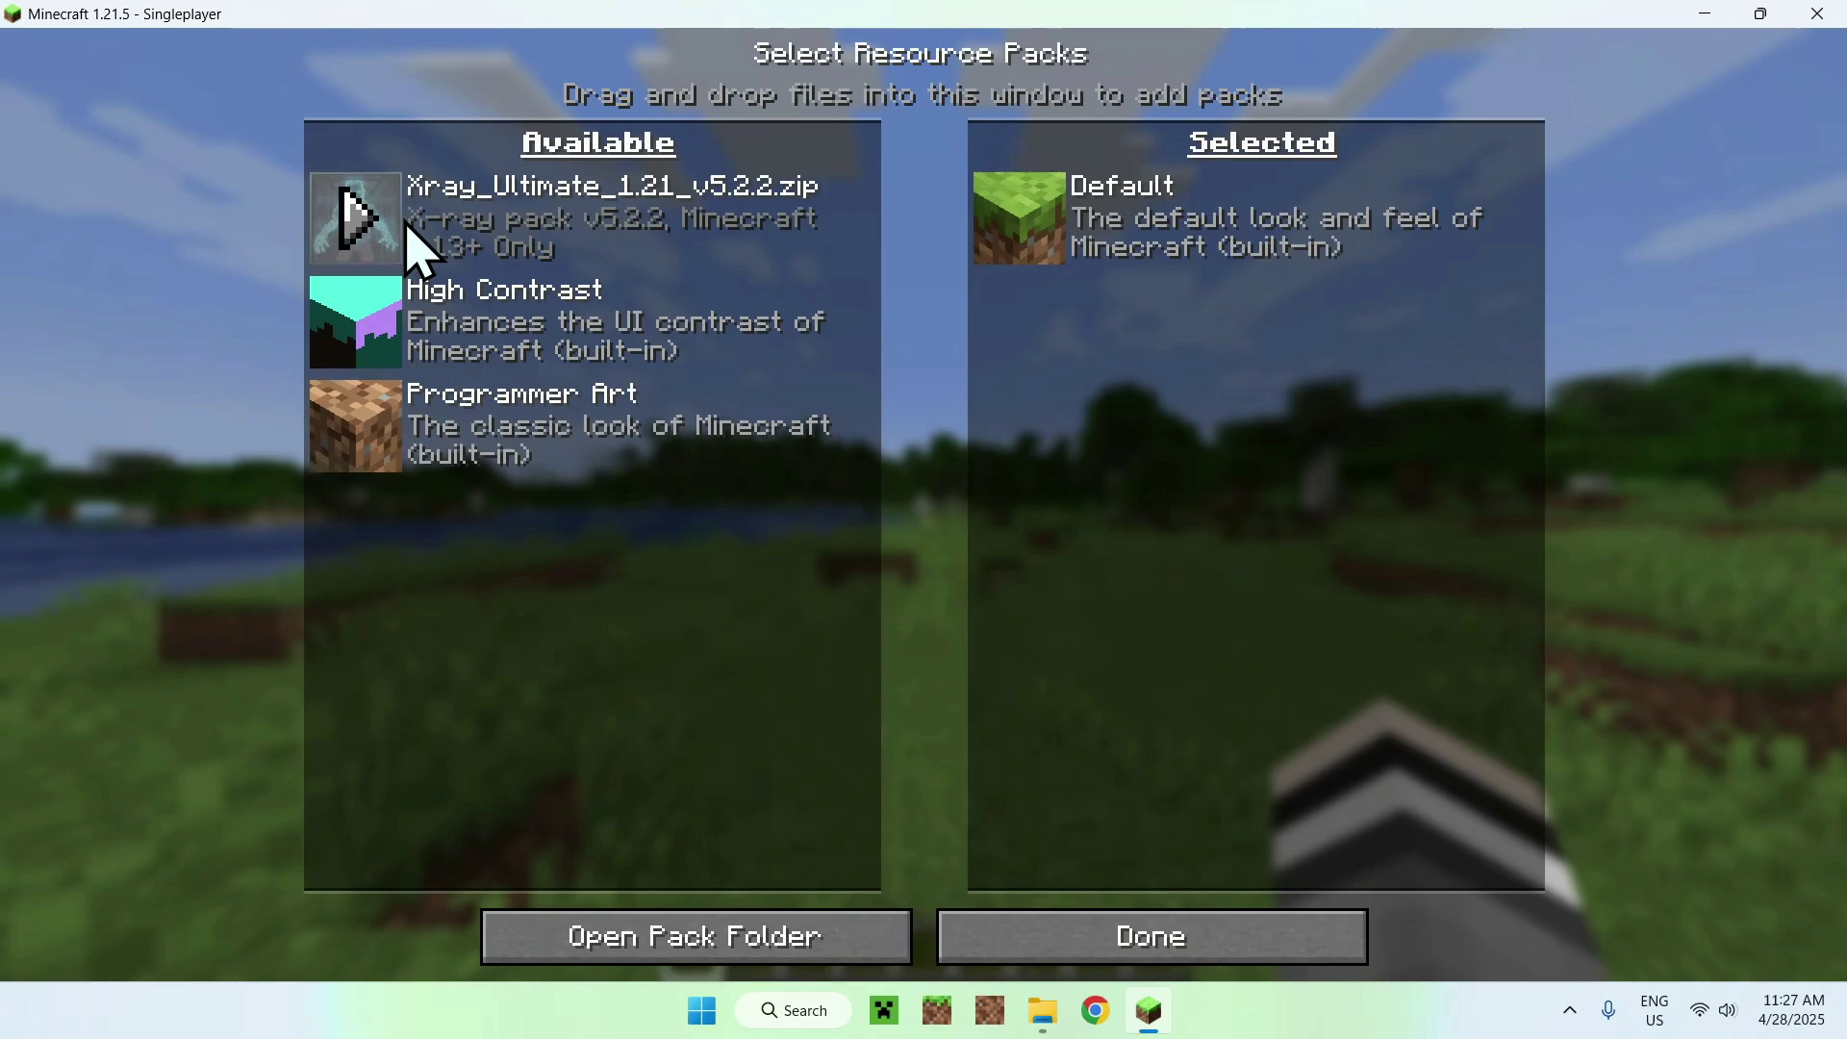
pyautogui.moveTo(355, 219)
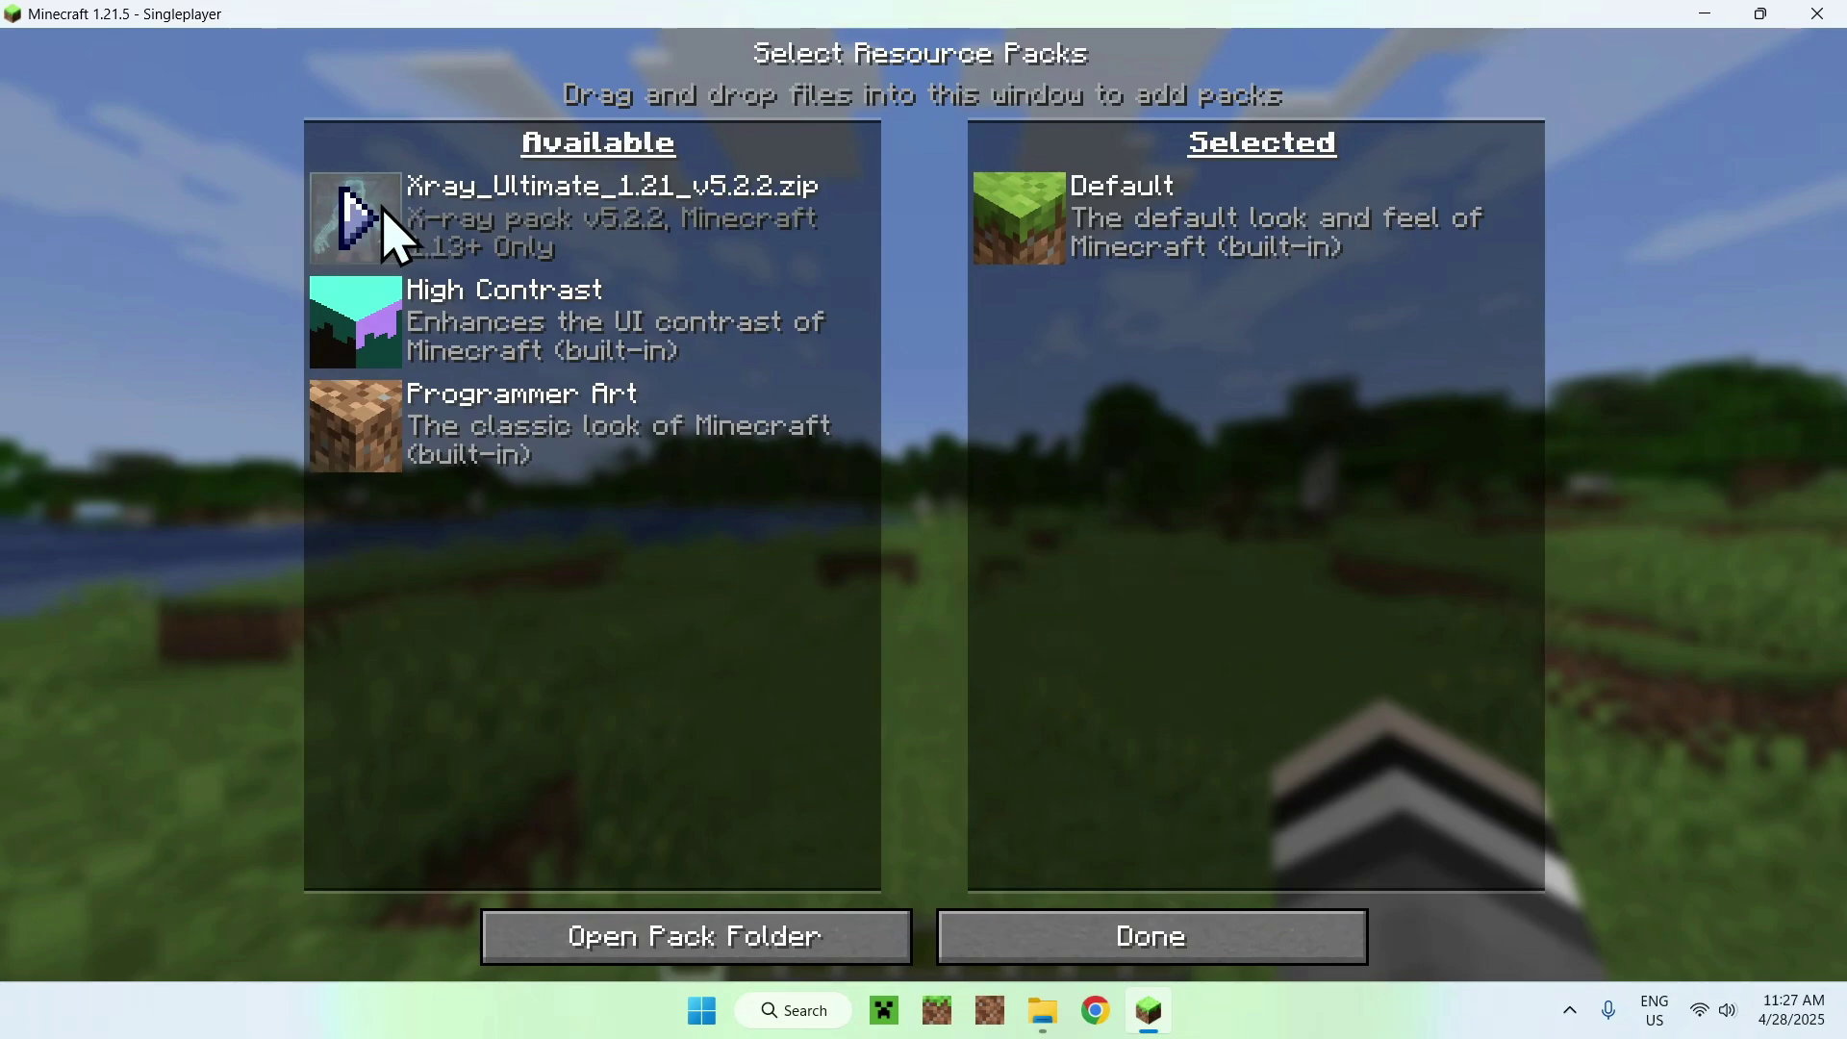
pyautogui.click(379, 217)
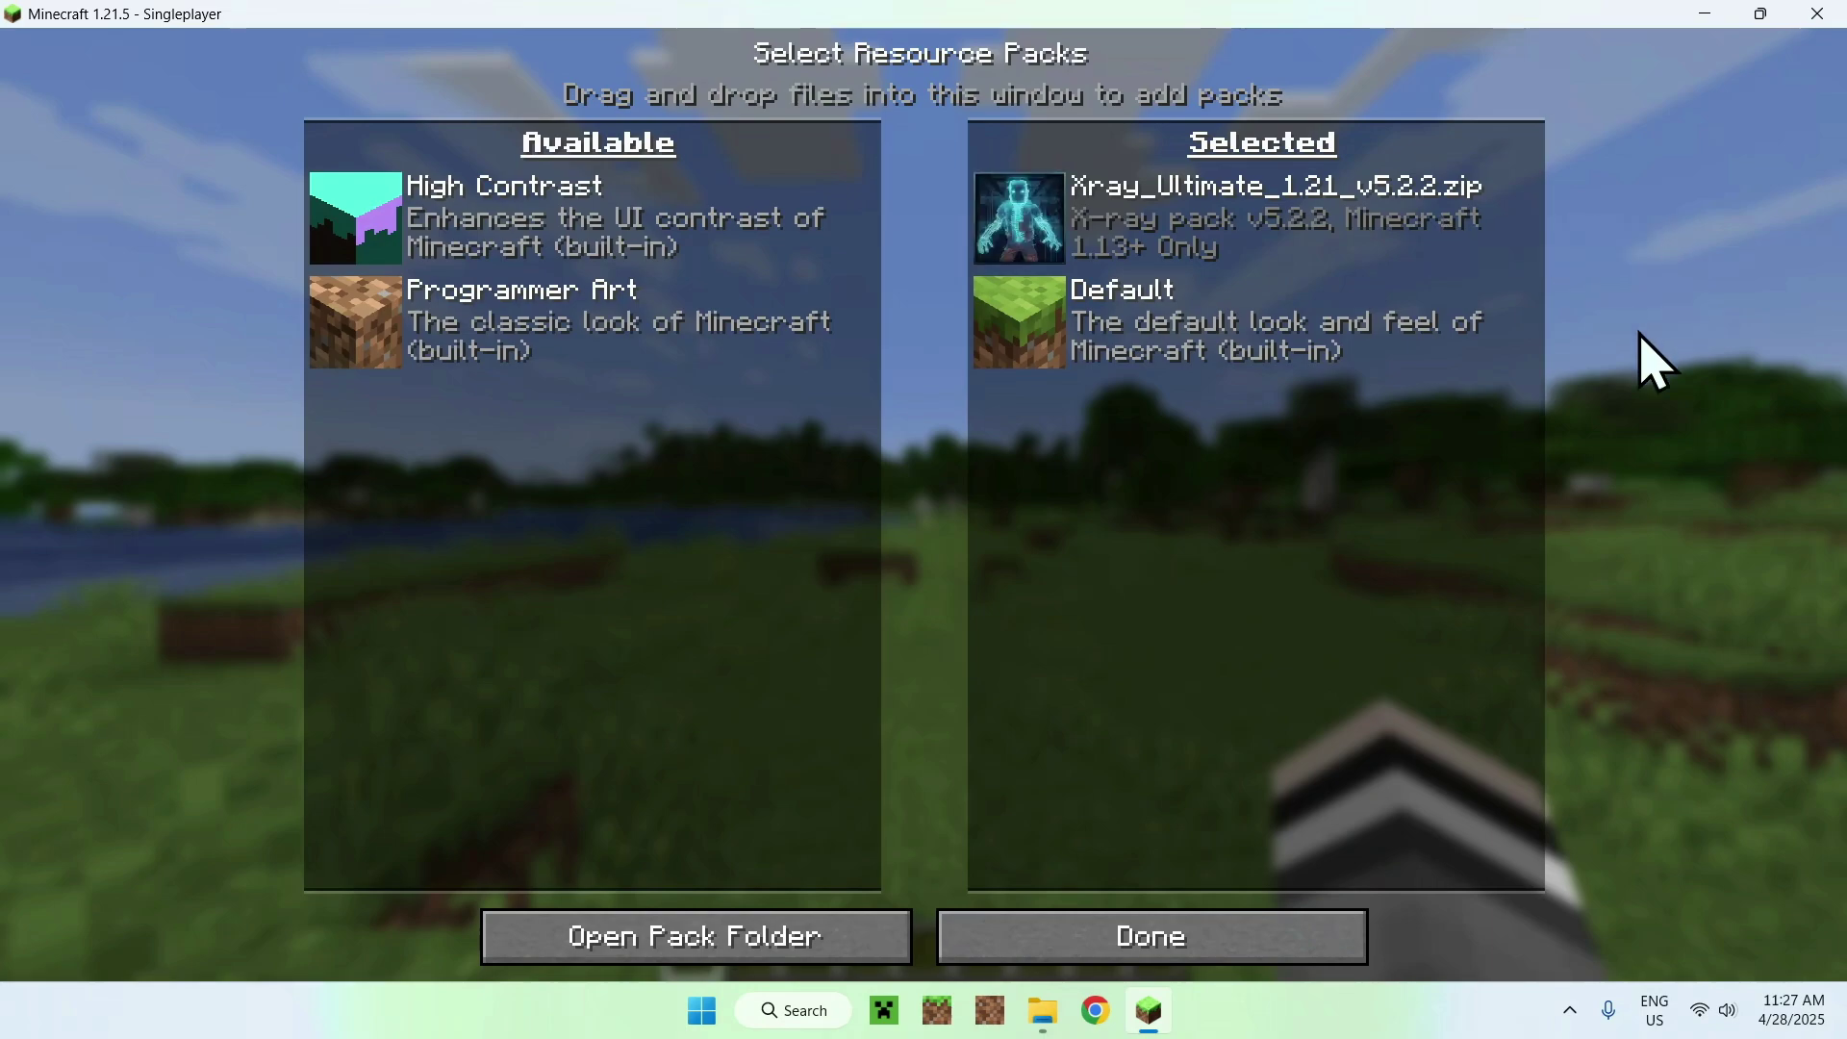
pyautogui.click(1150, 936)
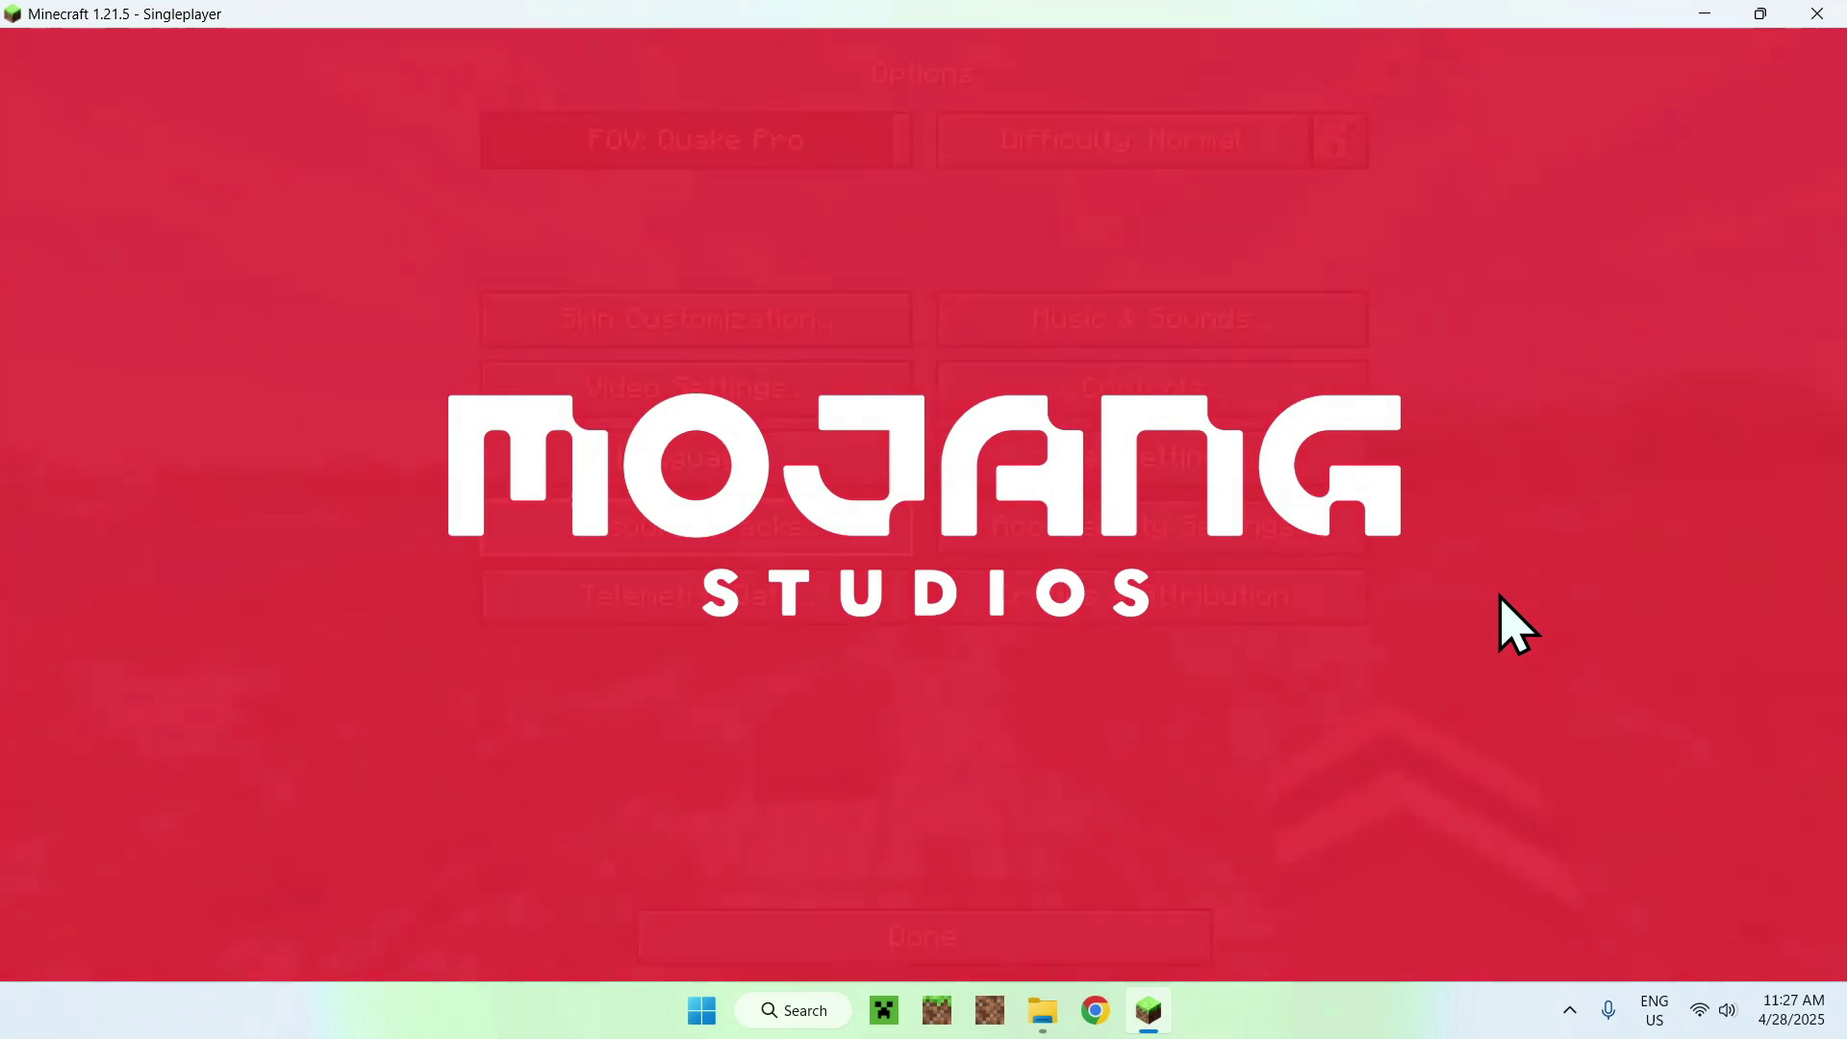
# Resume the world and make it night with /time set 18000
pyautogui.press('Escape')
pyautogui.press('Escape')
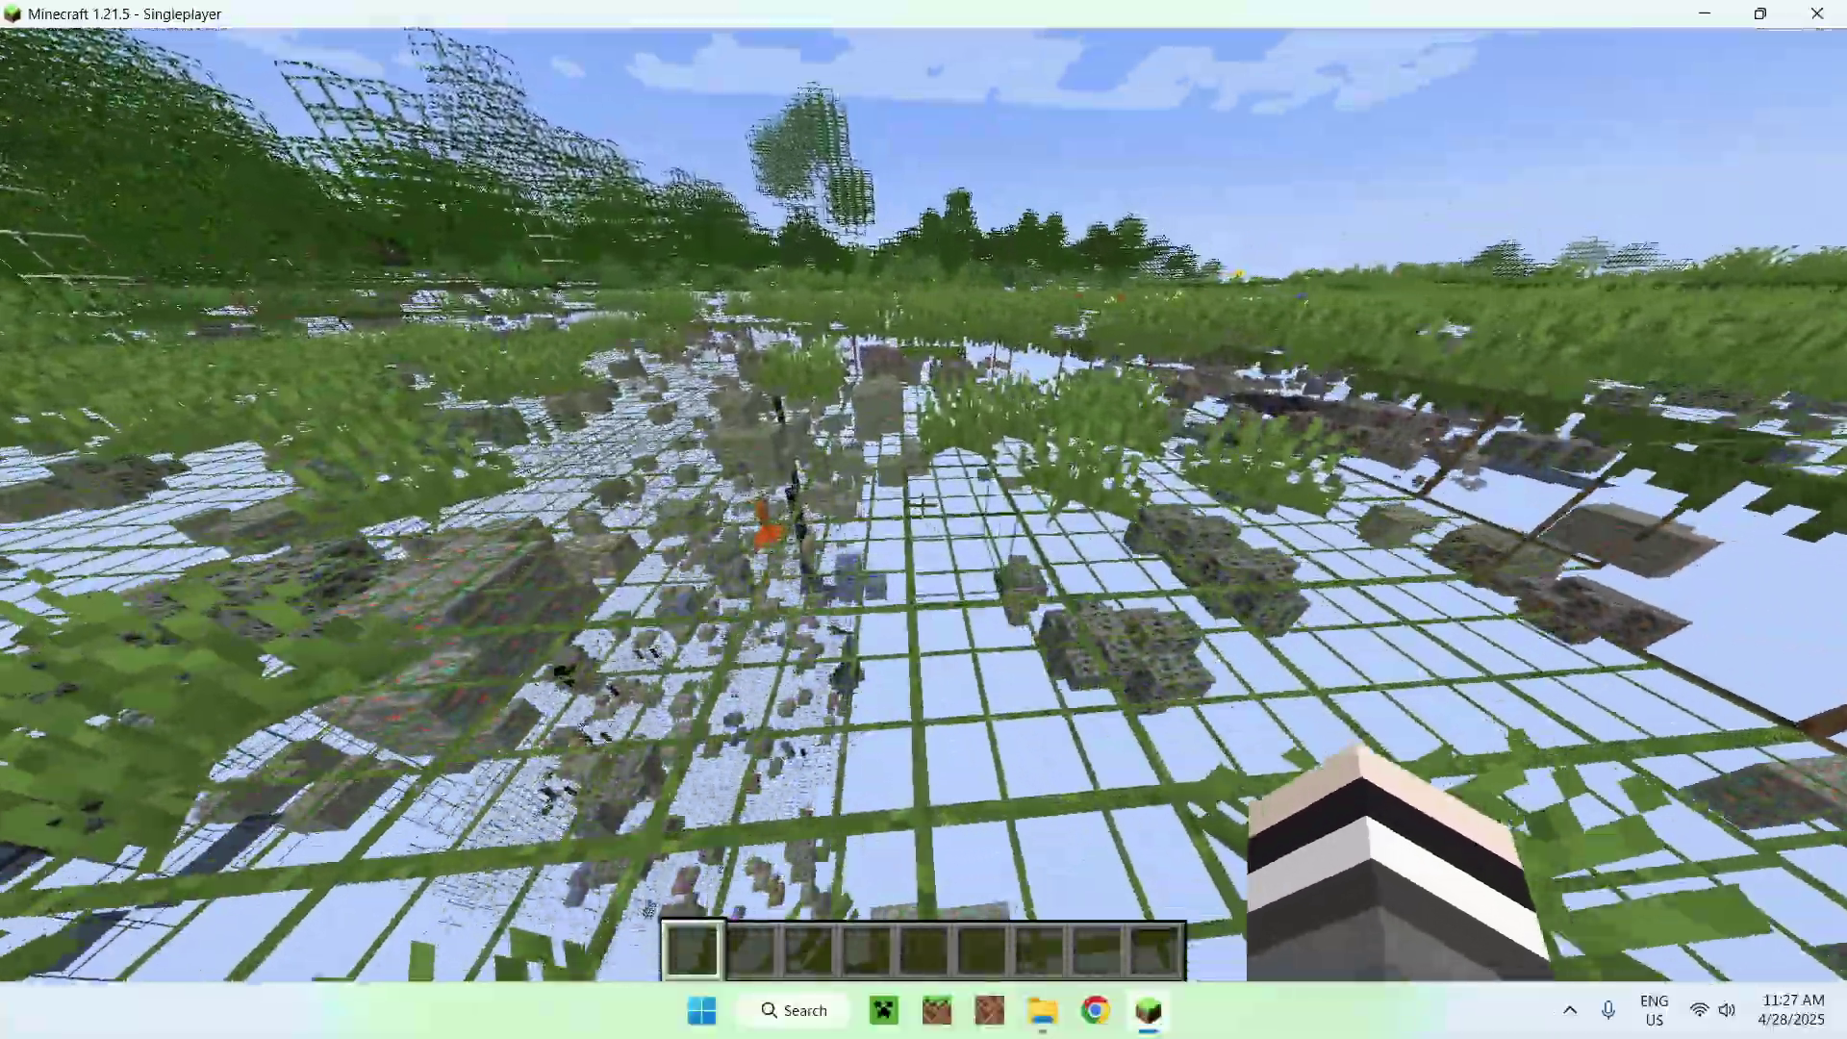
pyautogui.press('w')
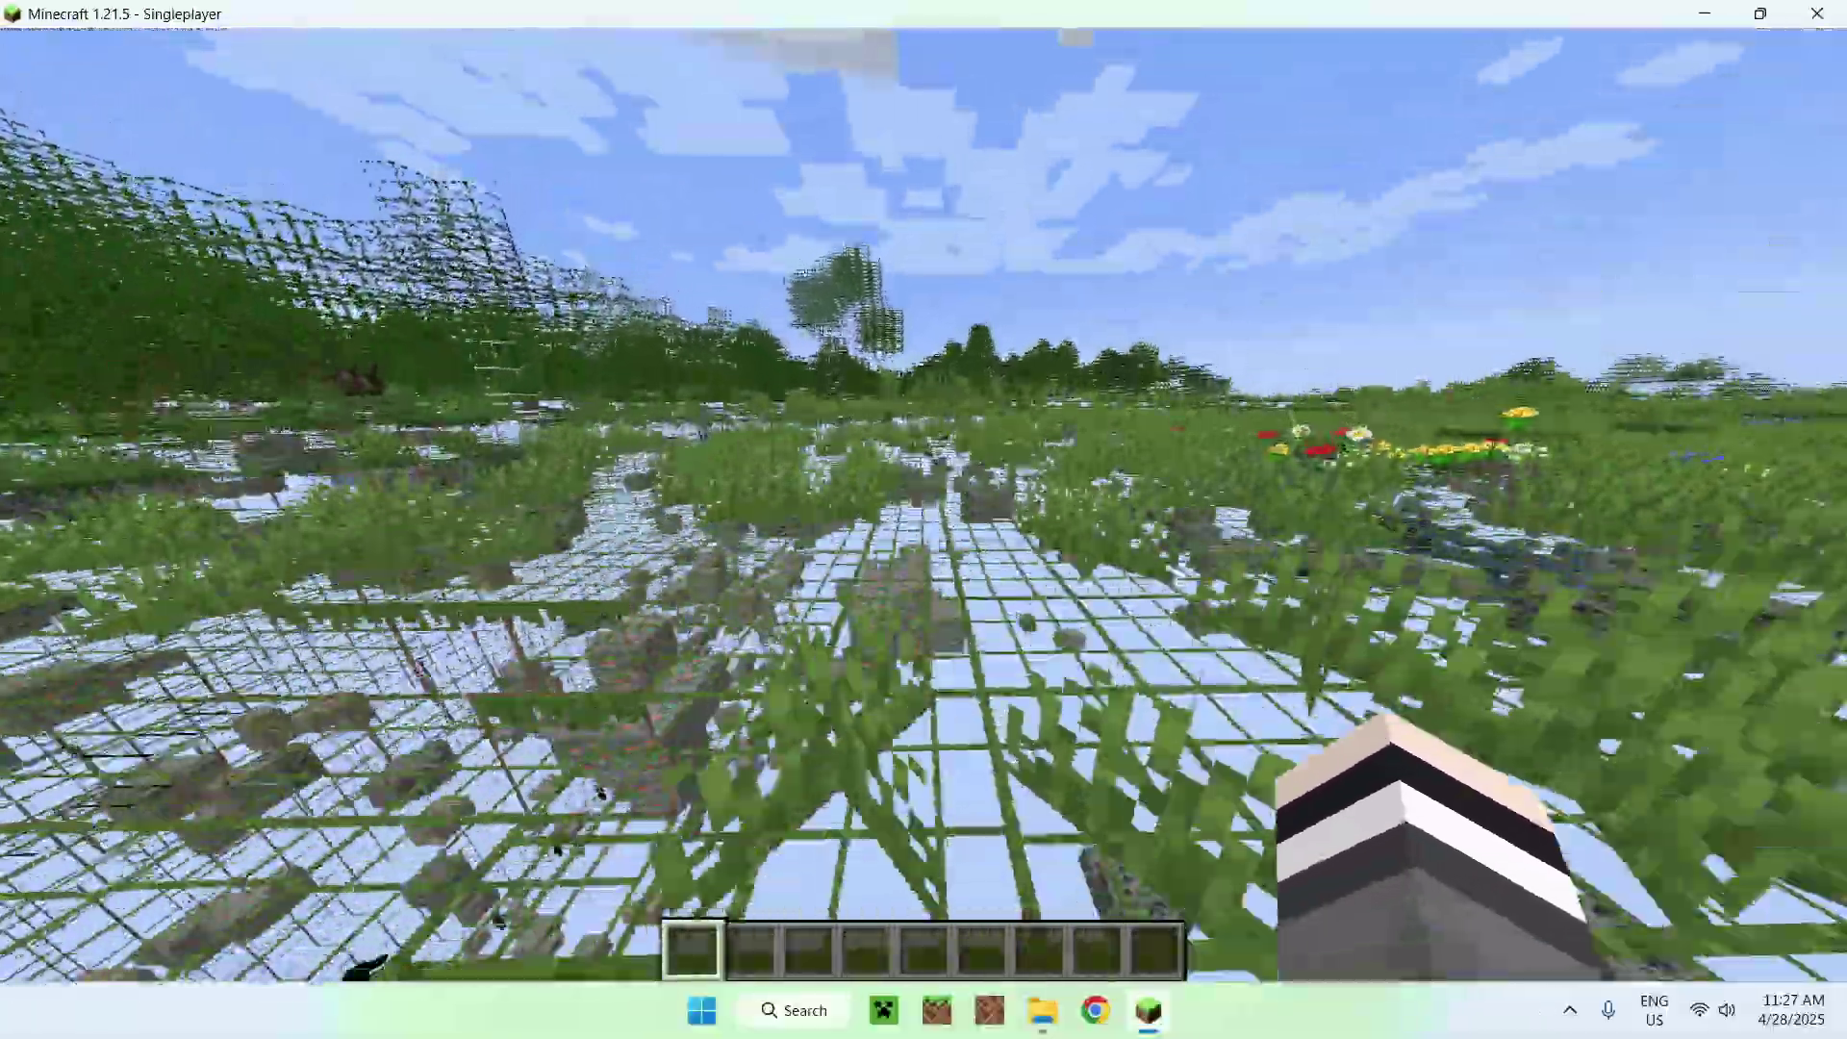
pyautogui.press('t')
pyautogui.write('/time set m')
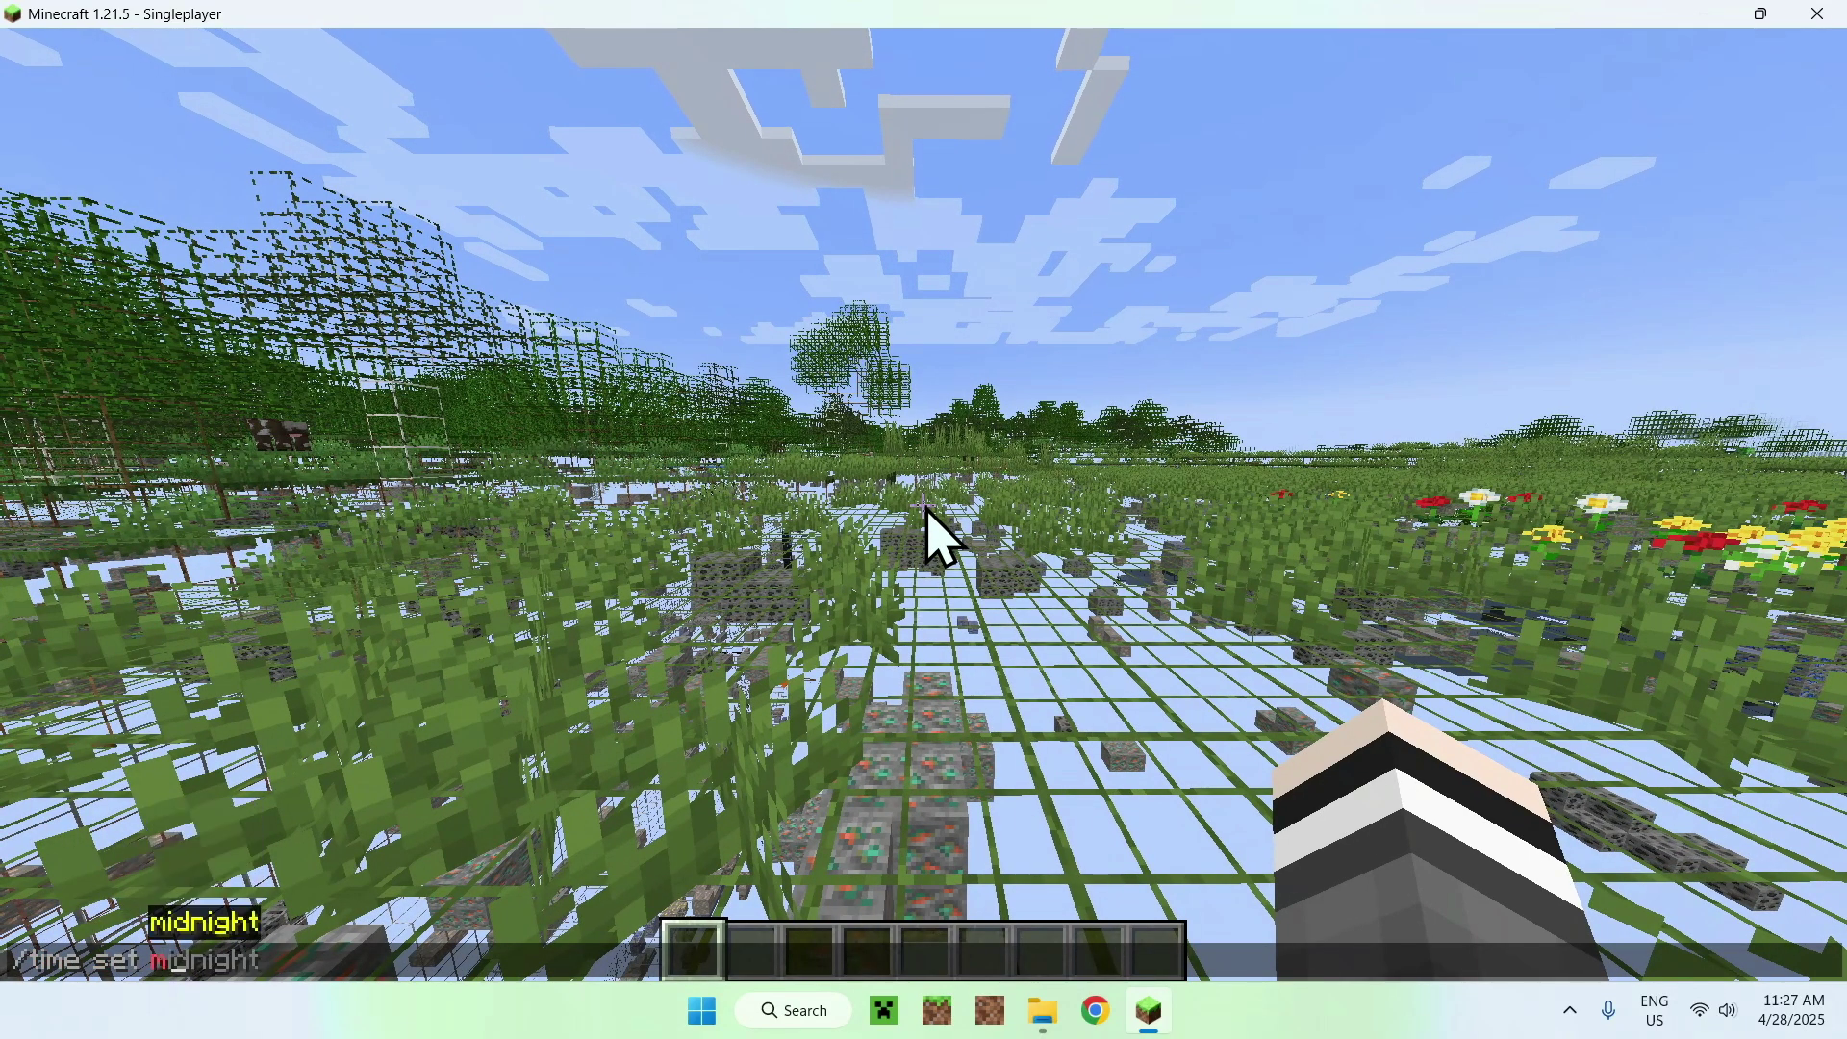
pyautogui.press('Return')
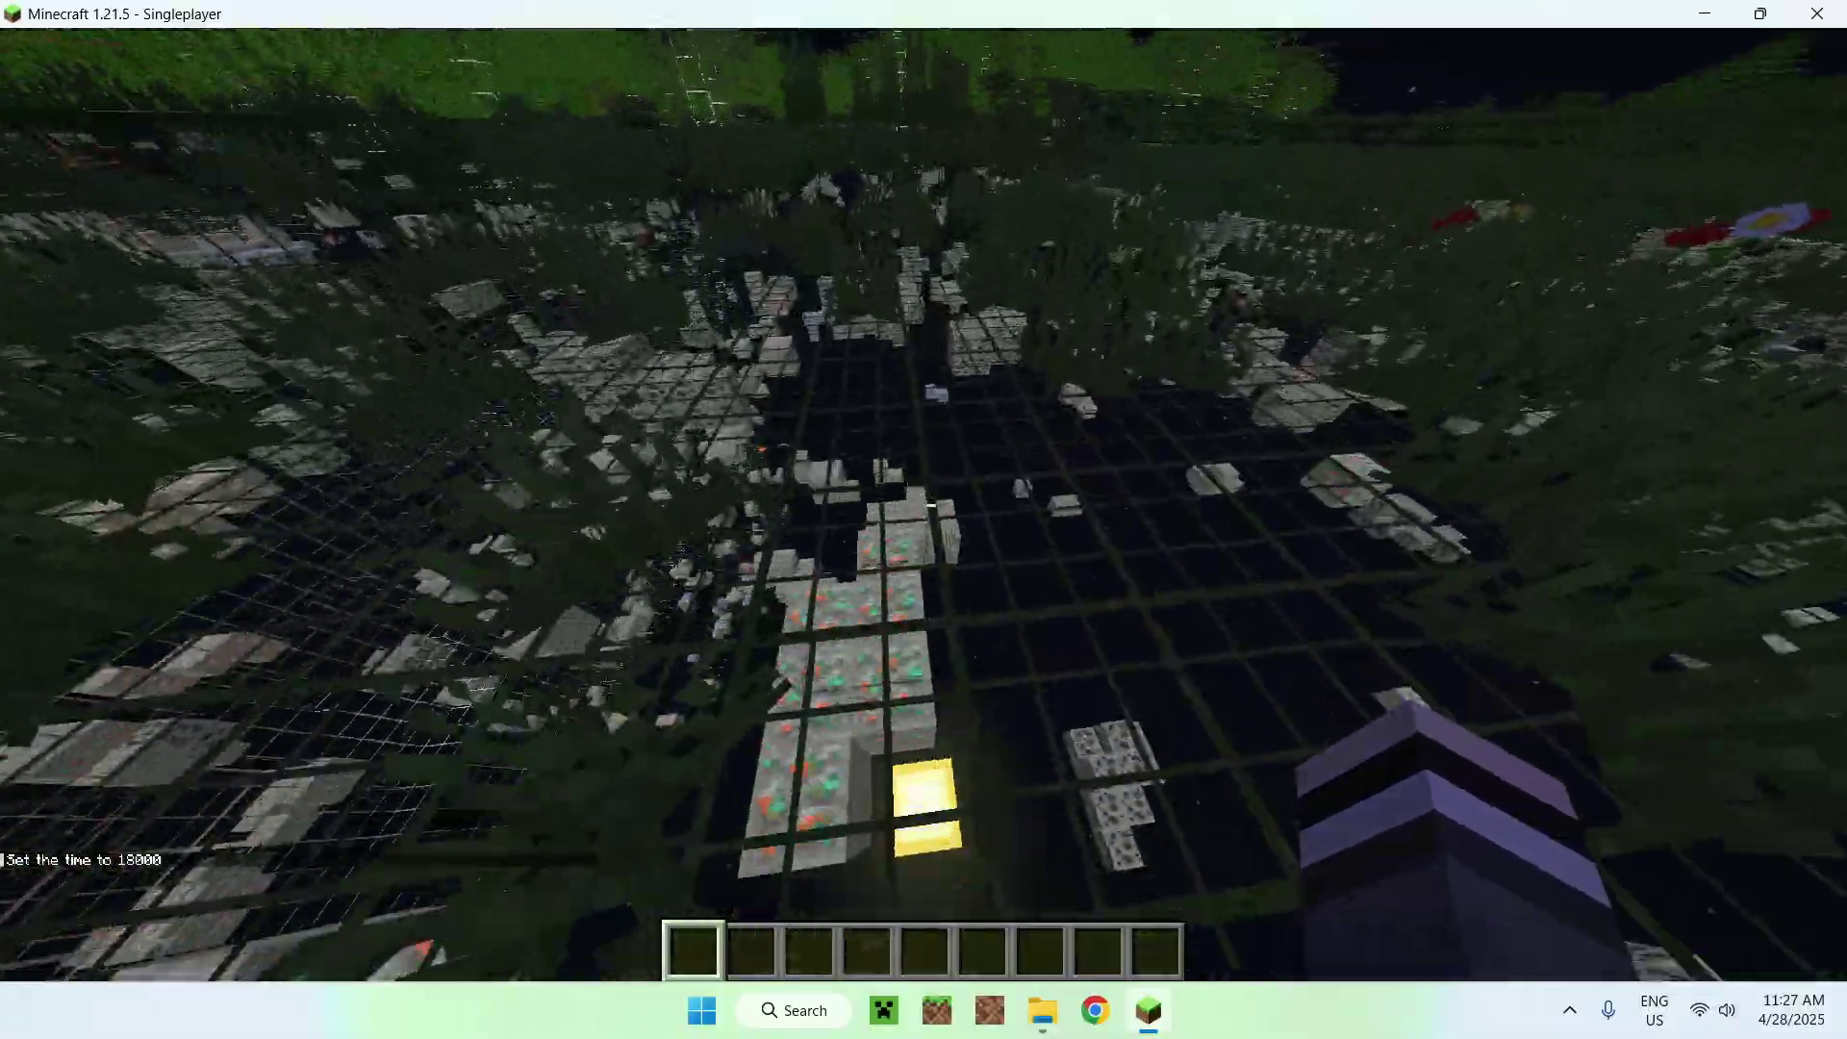
# Fly down through the transparent terrain, mine a copper ore block, and rise back up
pyautogui.press('w')
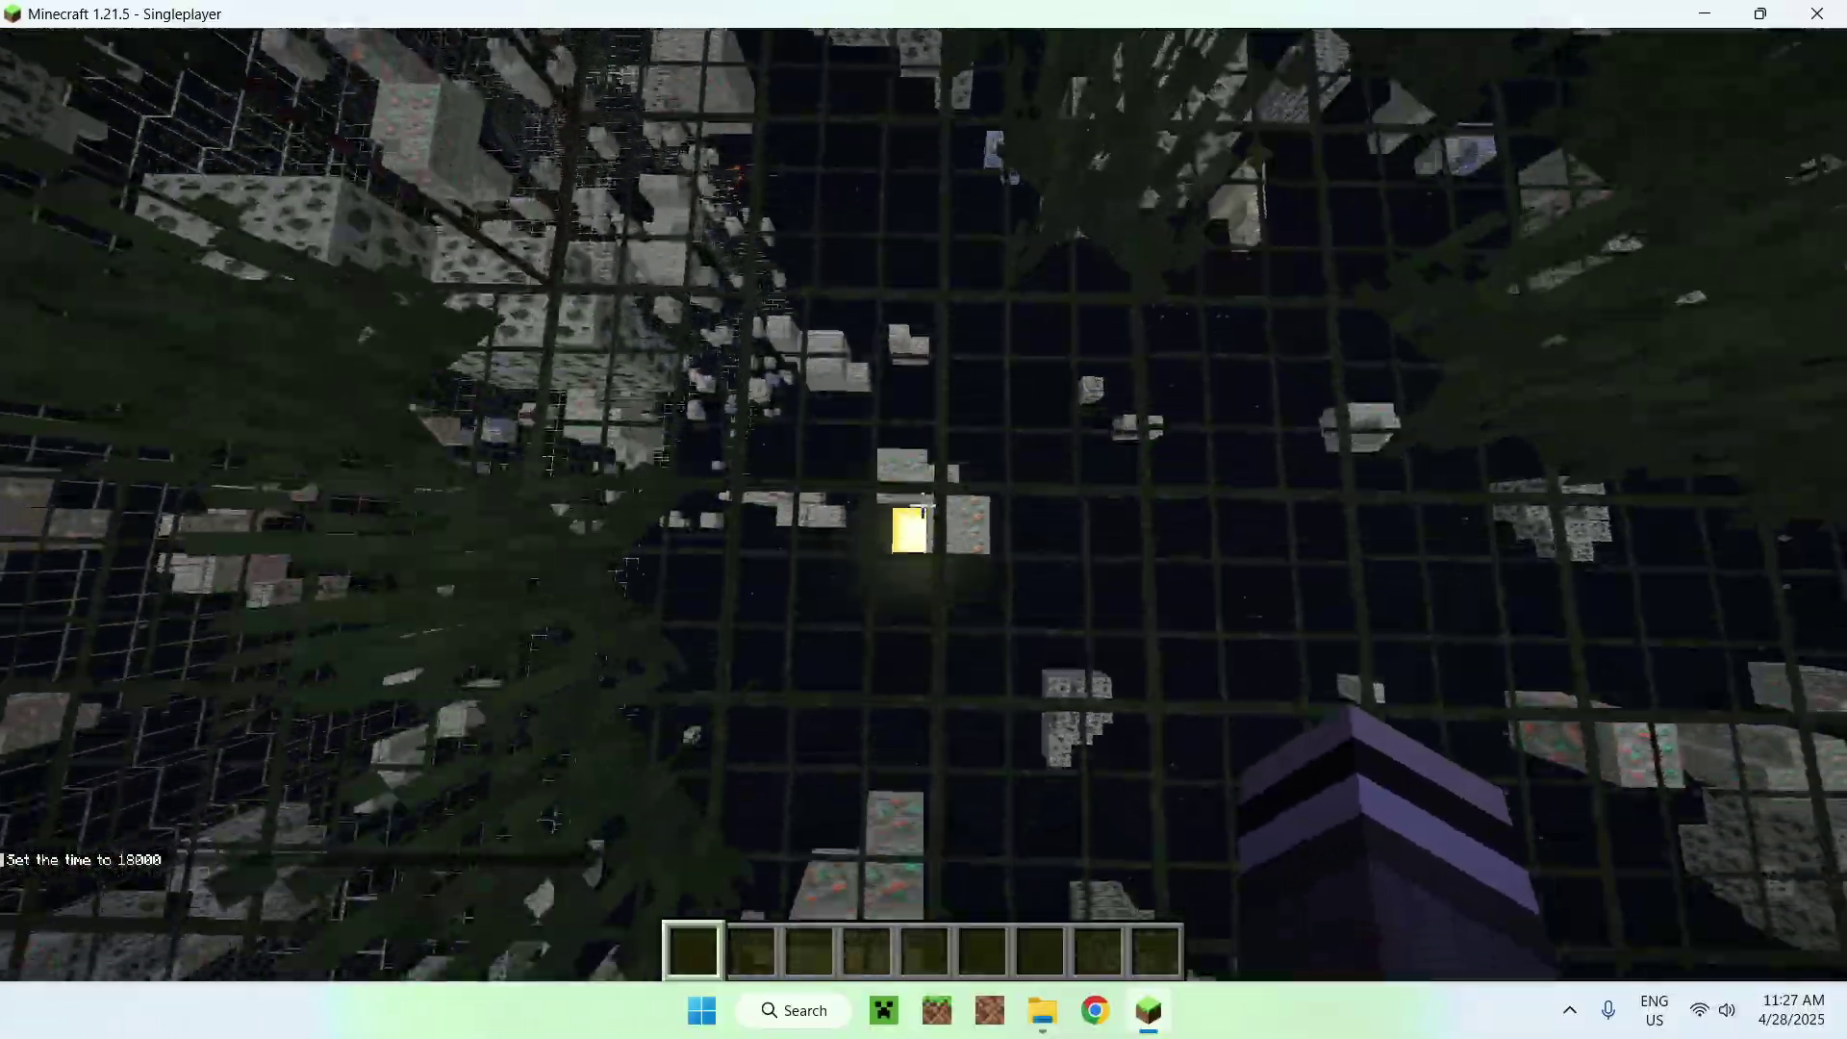
pyautogui.press('w')
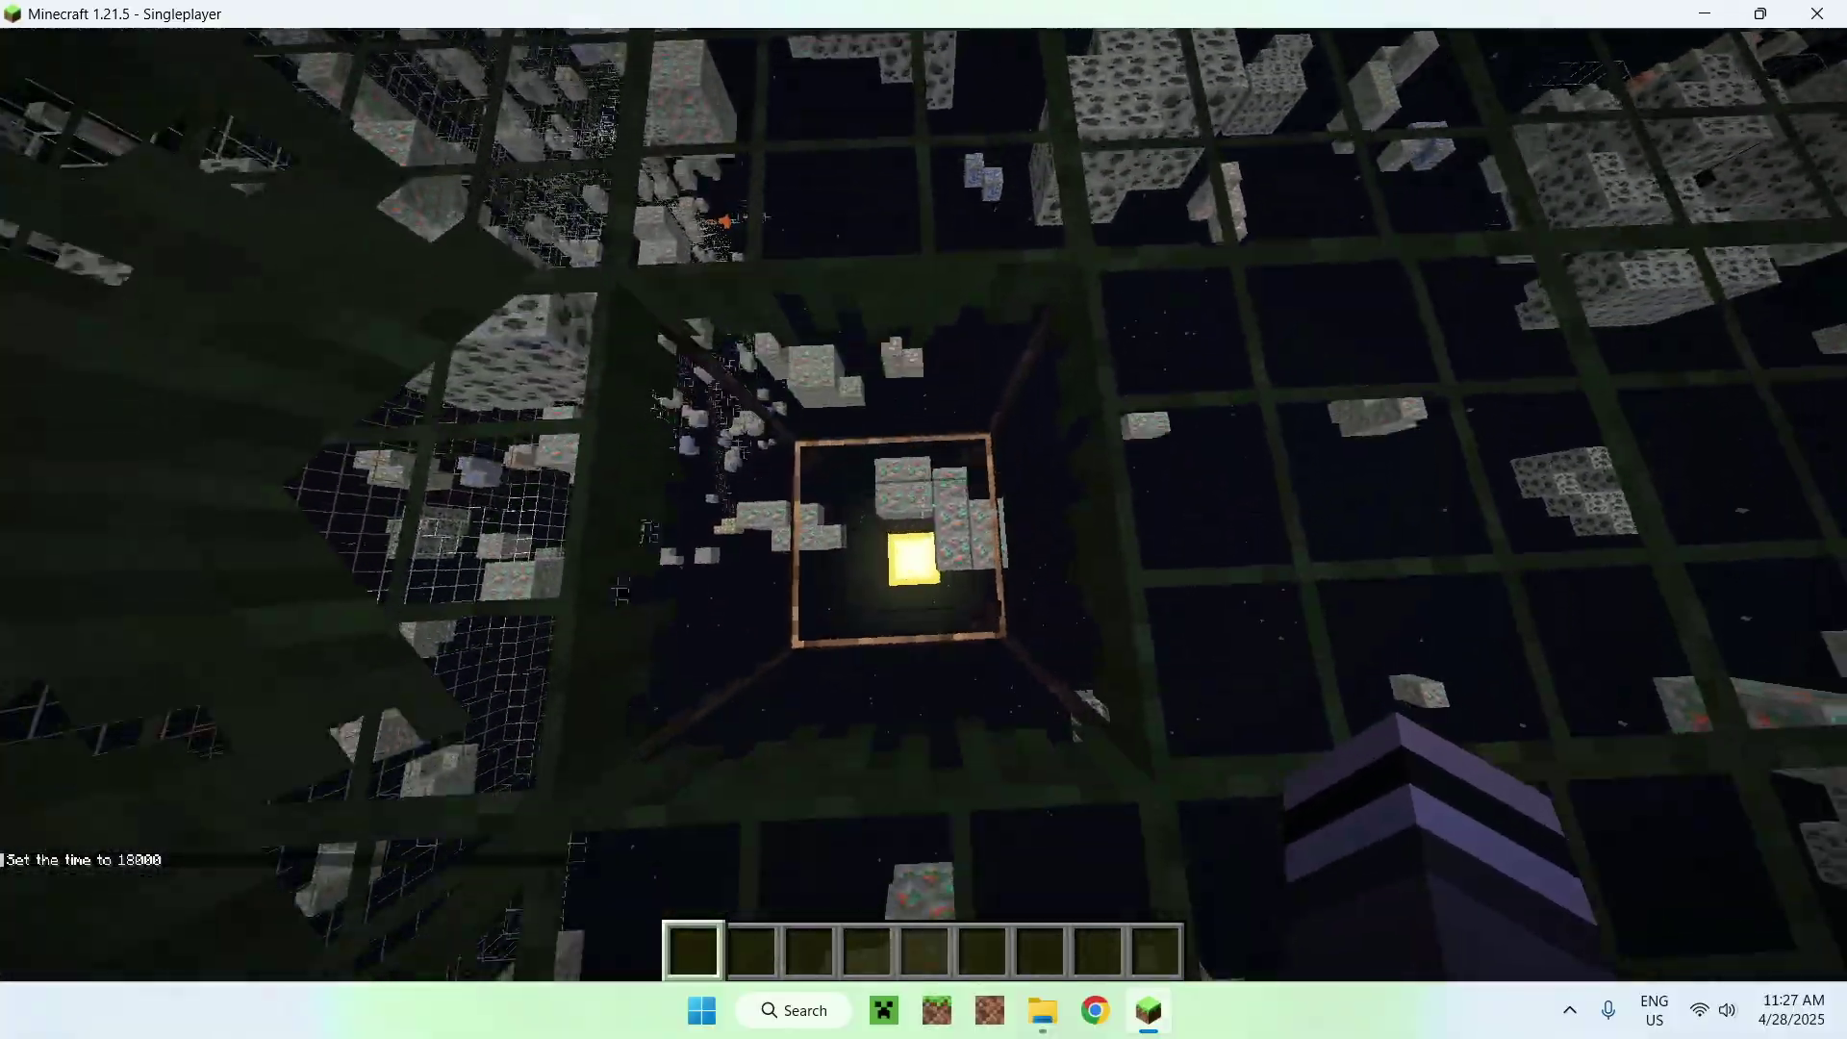
pyautogui.press('w')
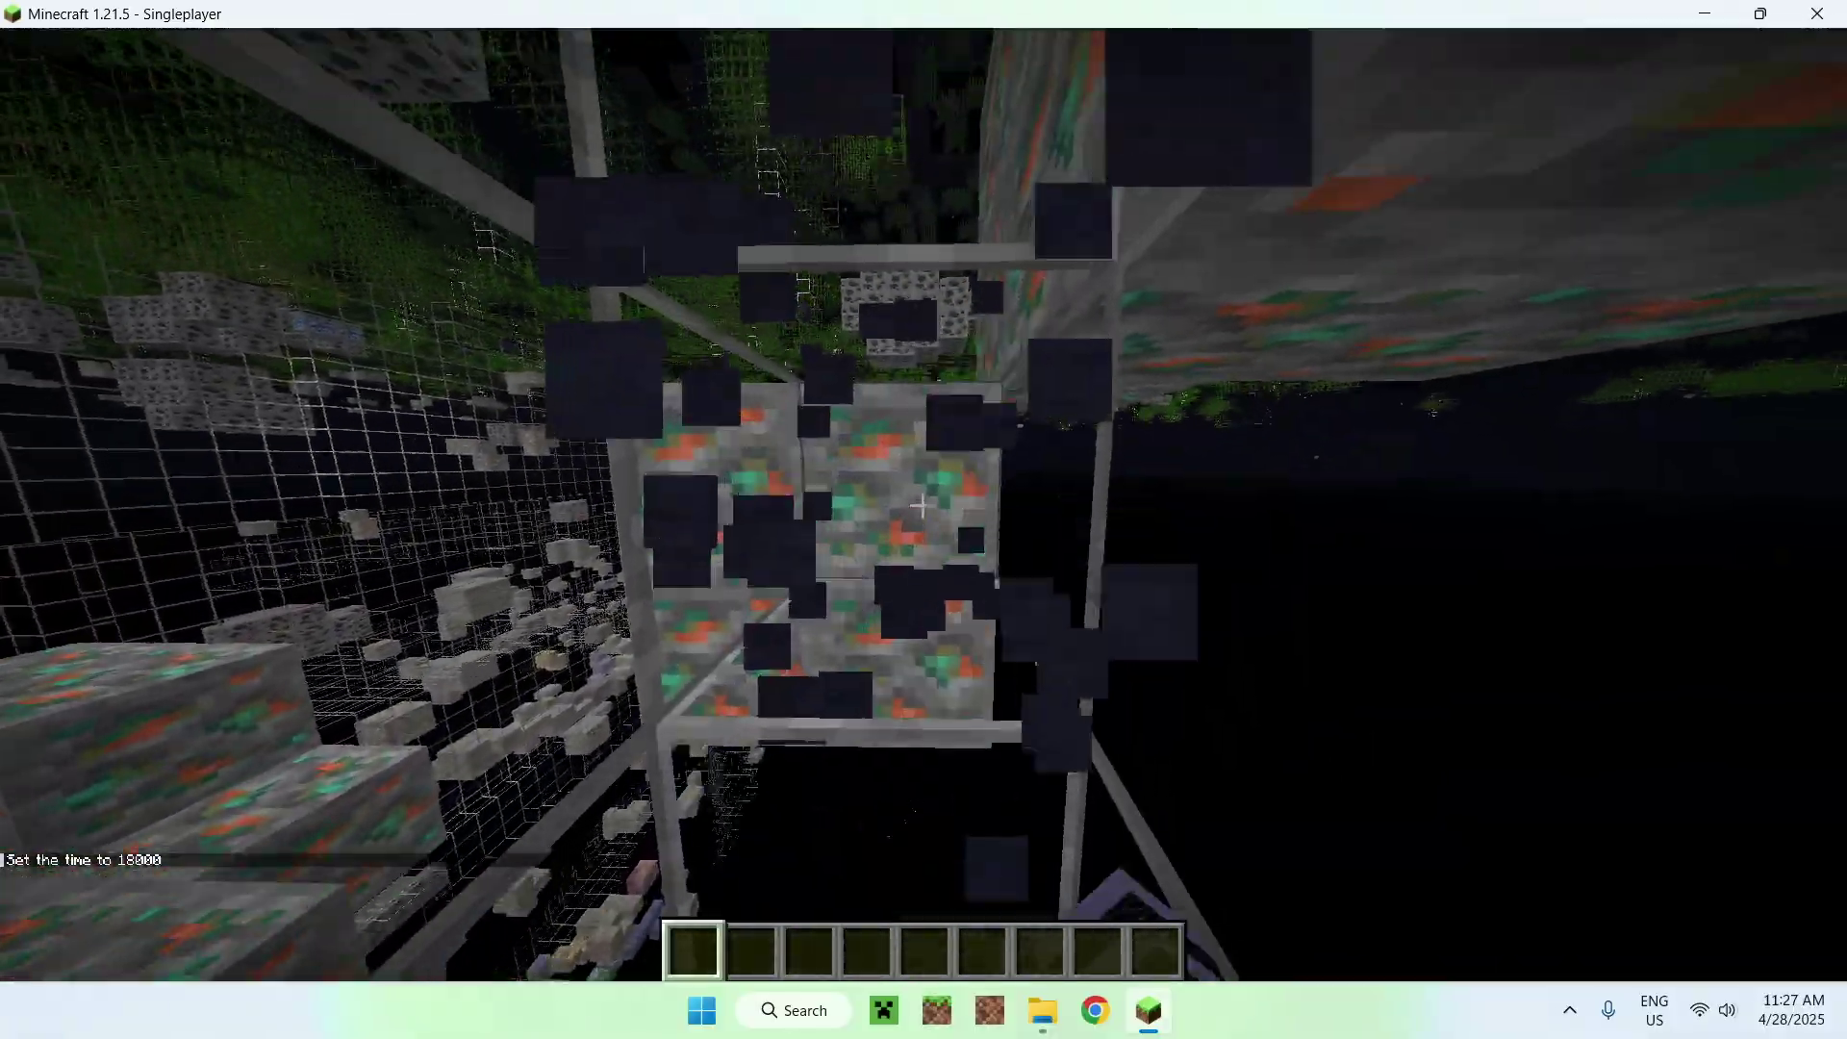
pyautogui.click(923, 505)
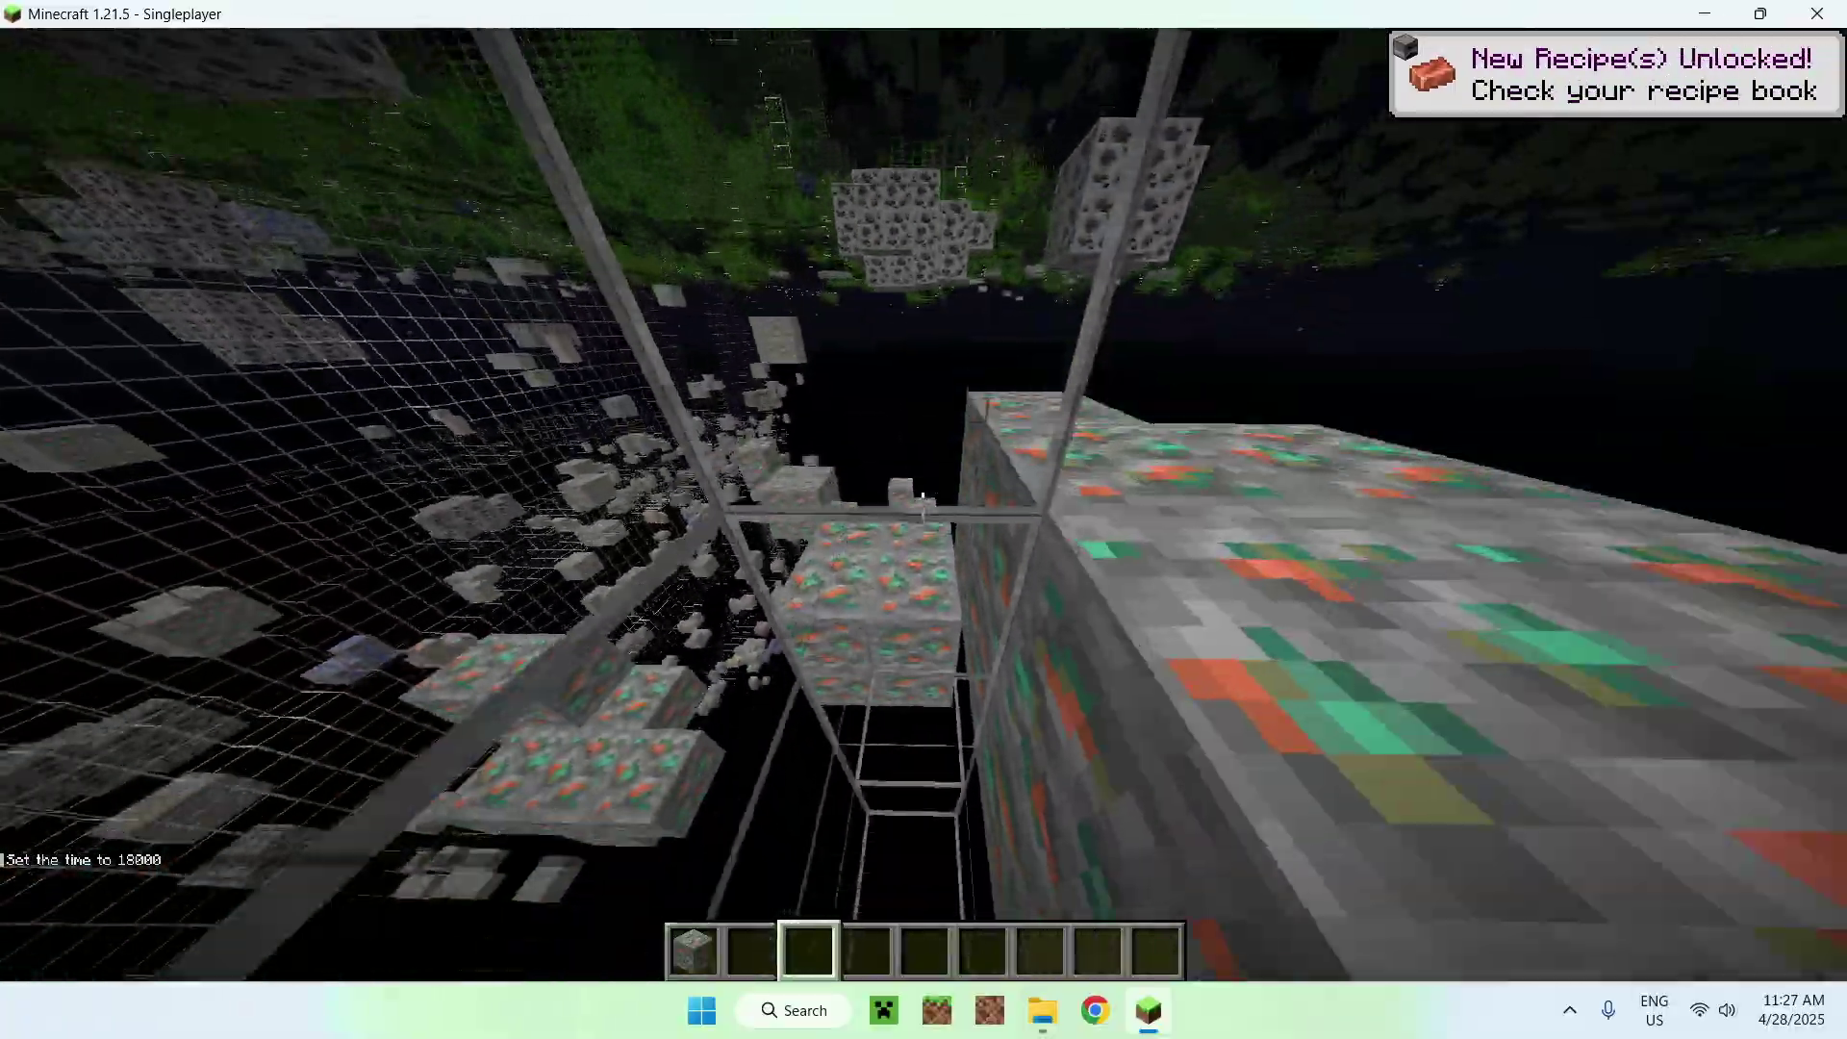
pyautogui.scroll(-2, 924, 520)
pyautogui.press('s')
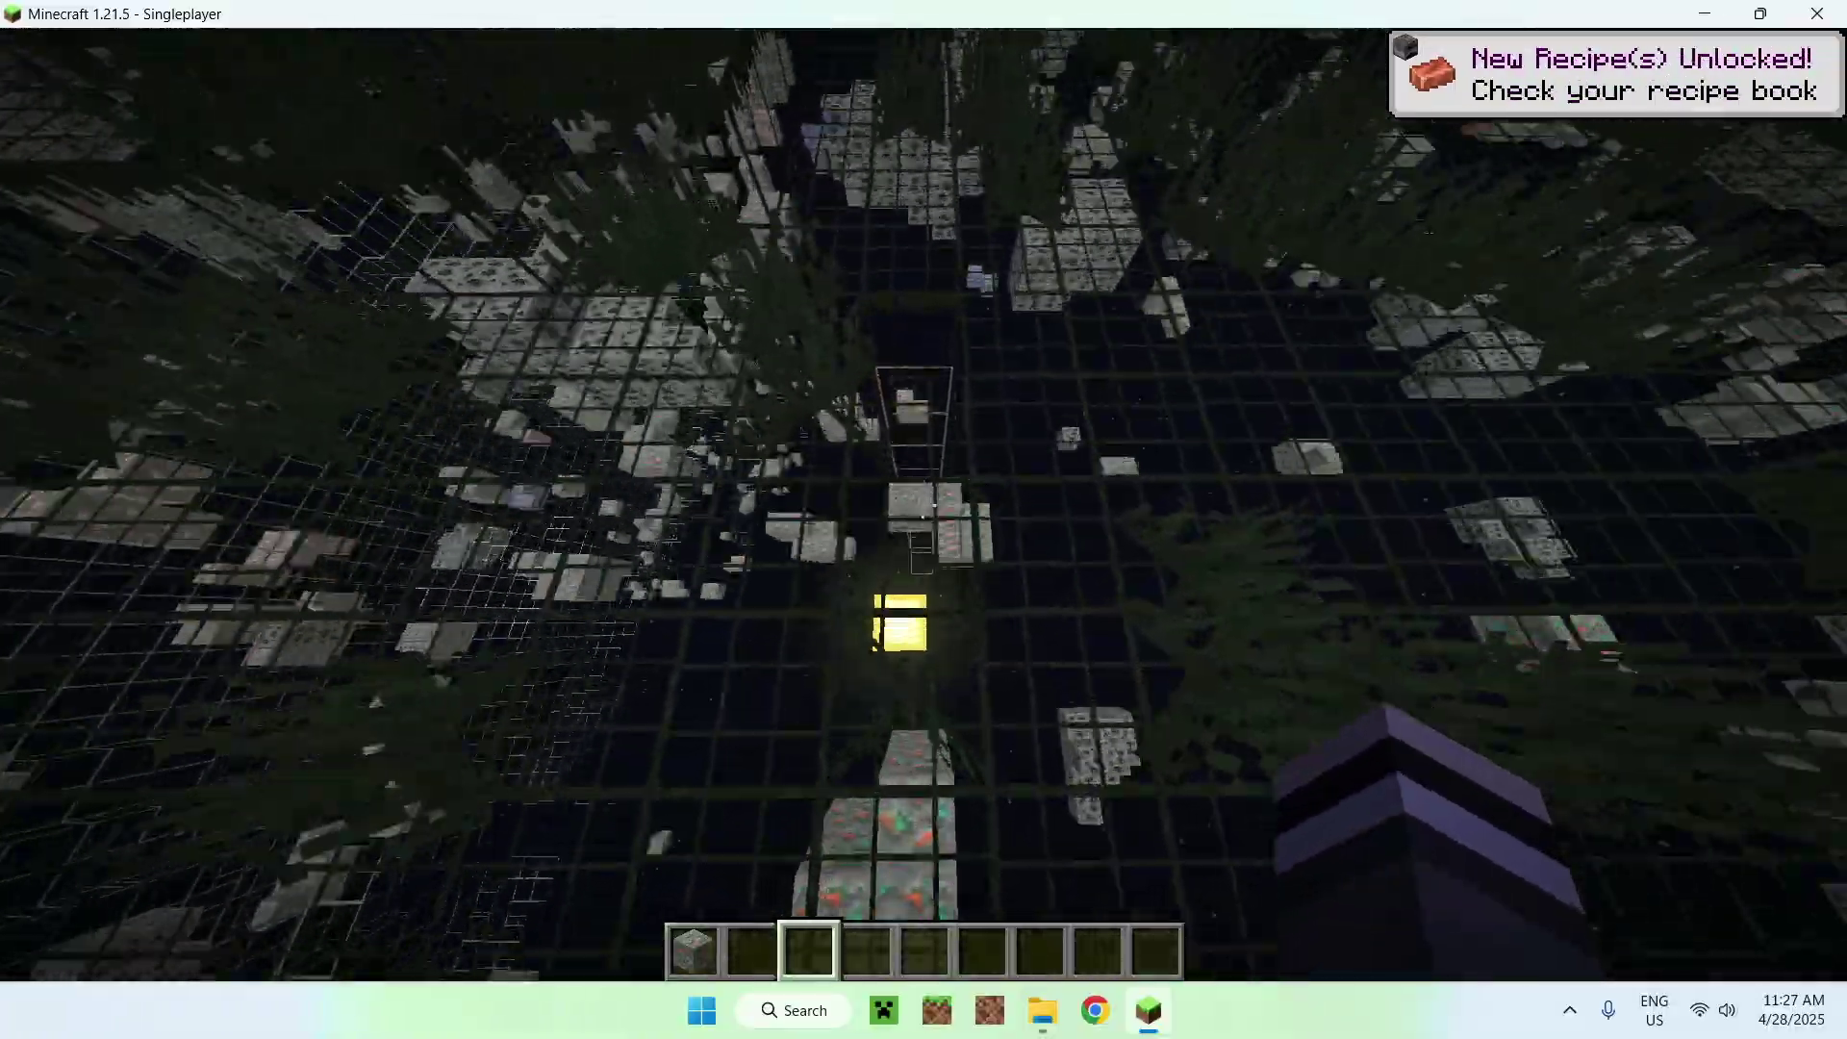
pyautogui.press('s')
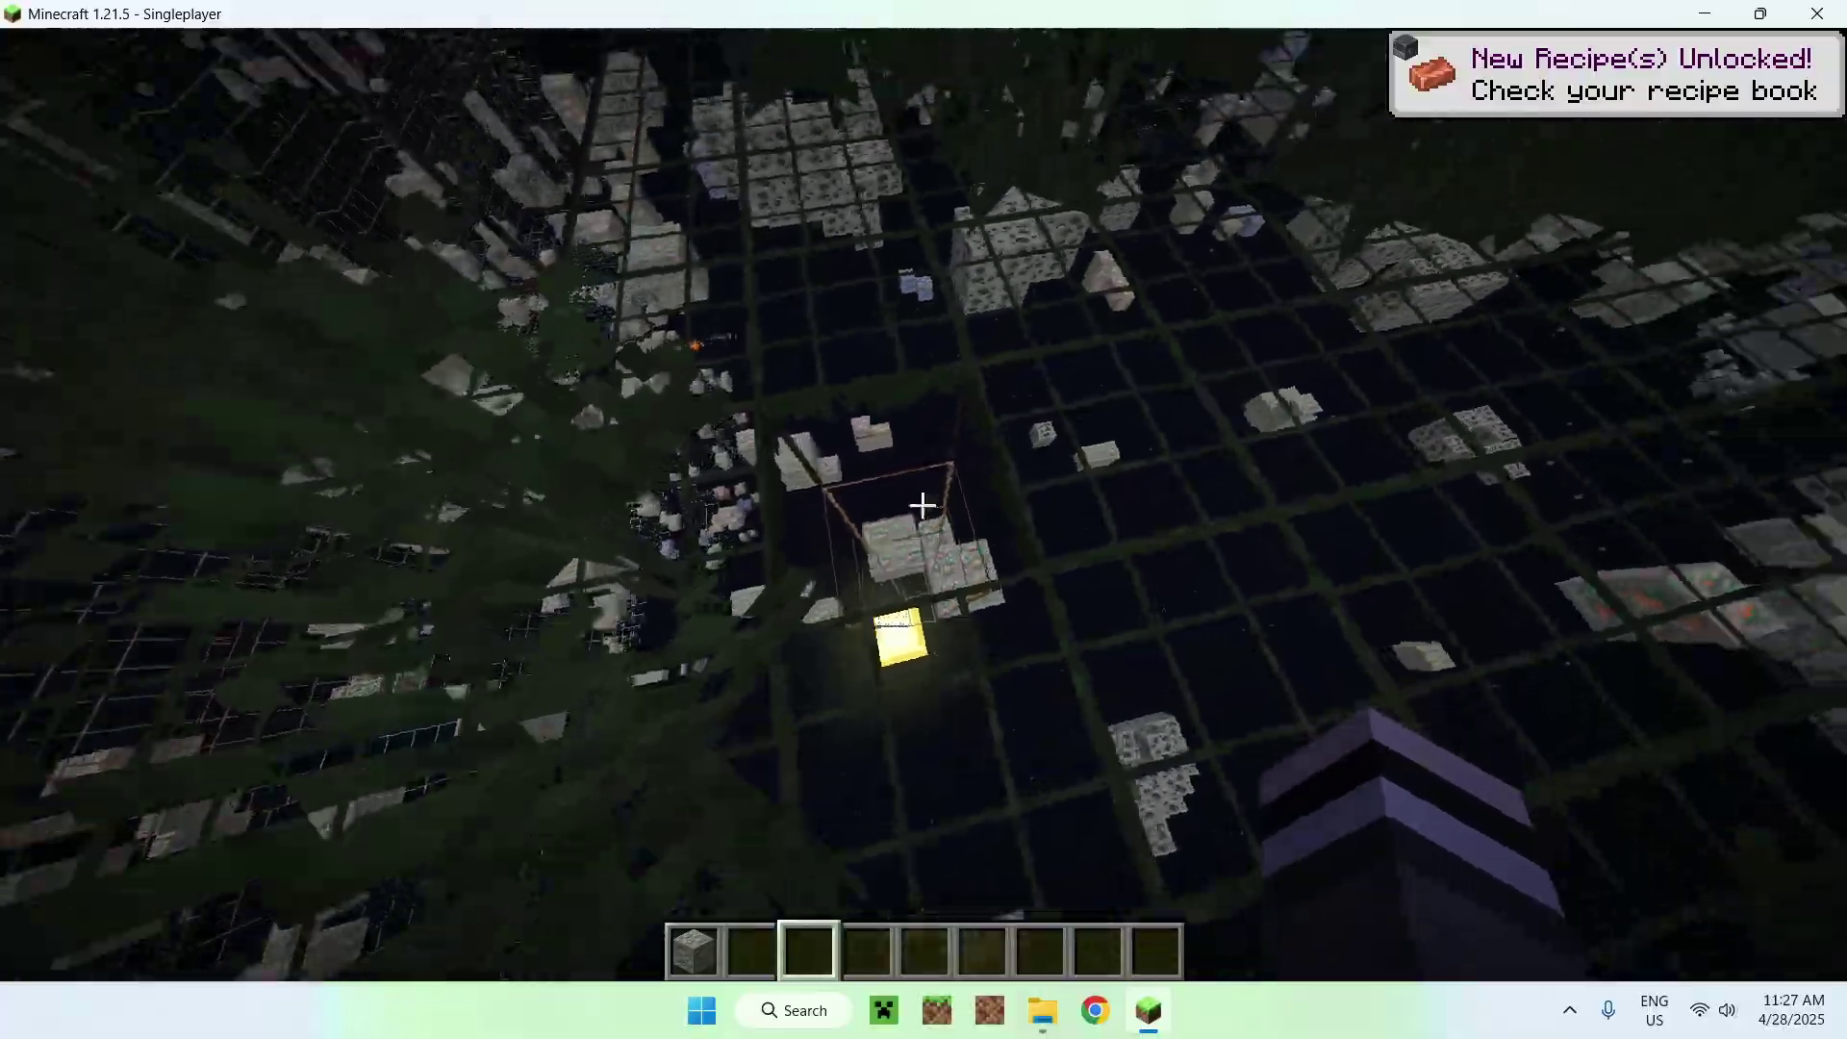
pyautogui.press('s')
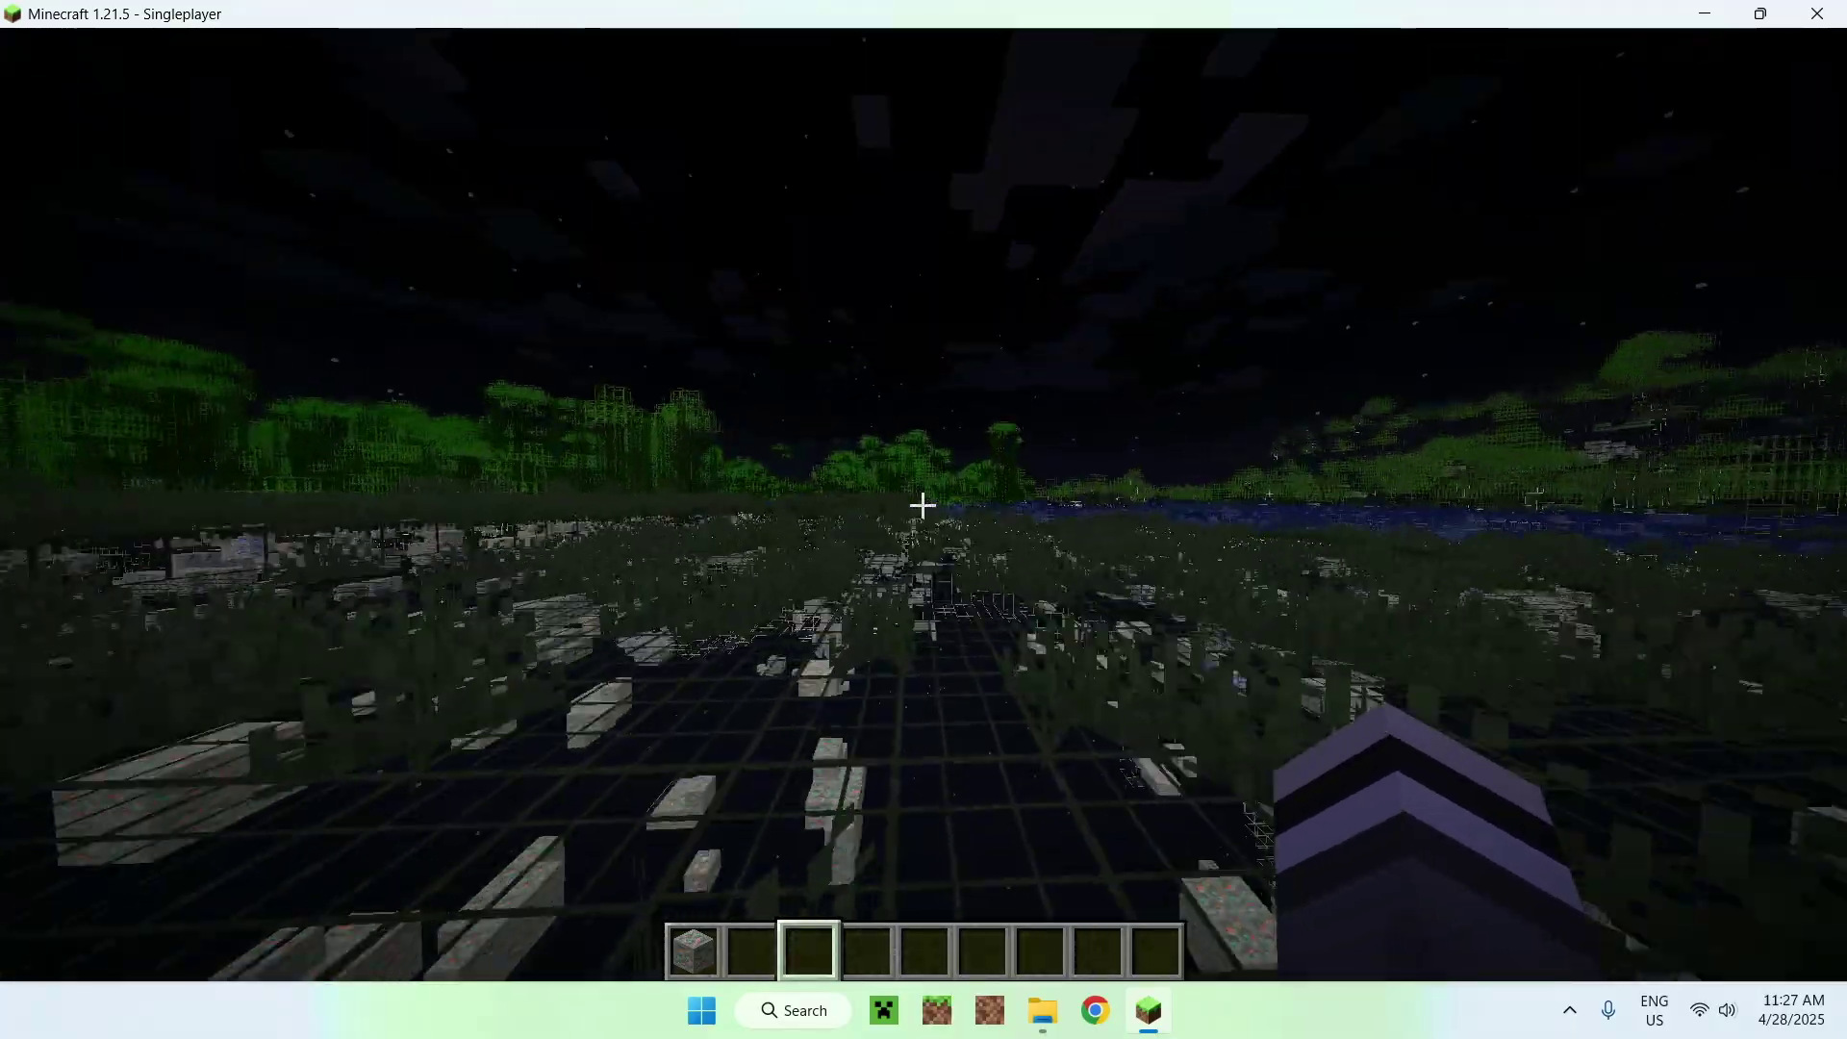
# Switch to the front camera view and walk the character toward the camera
pyautogui.press('F5')
pyautogui.press('F5')
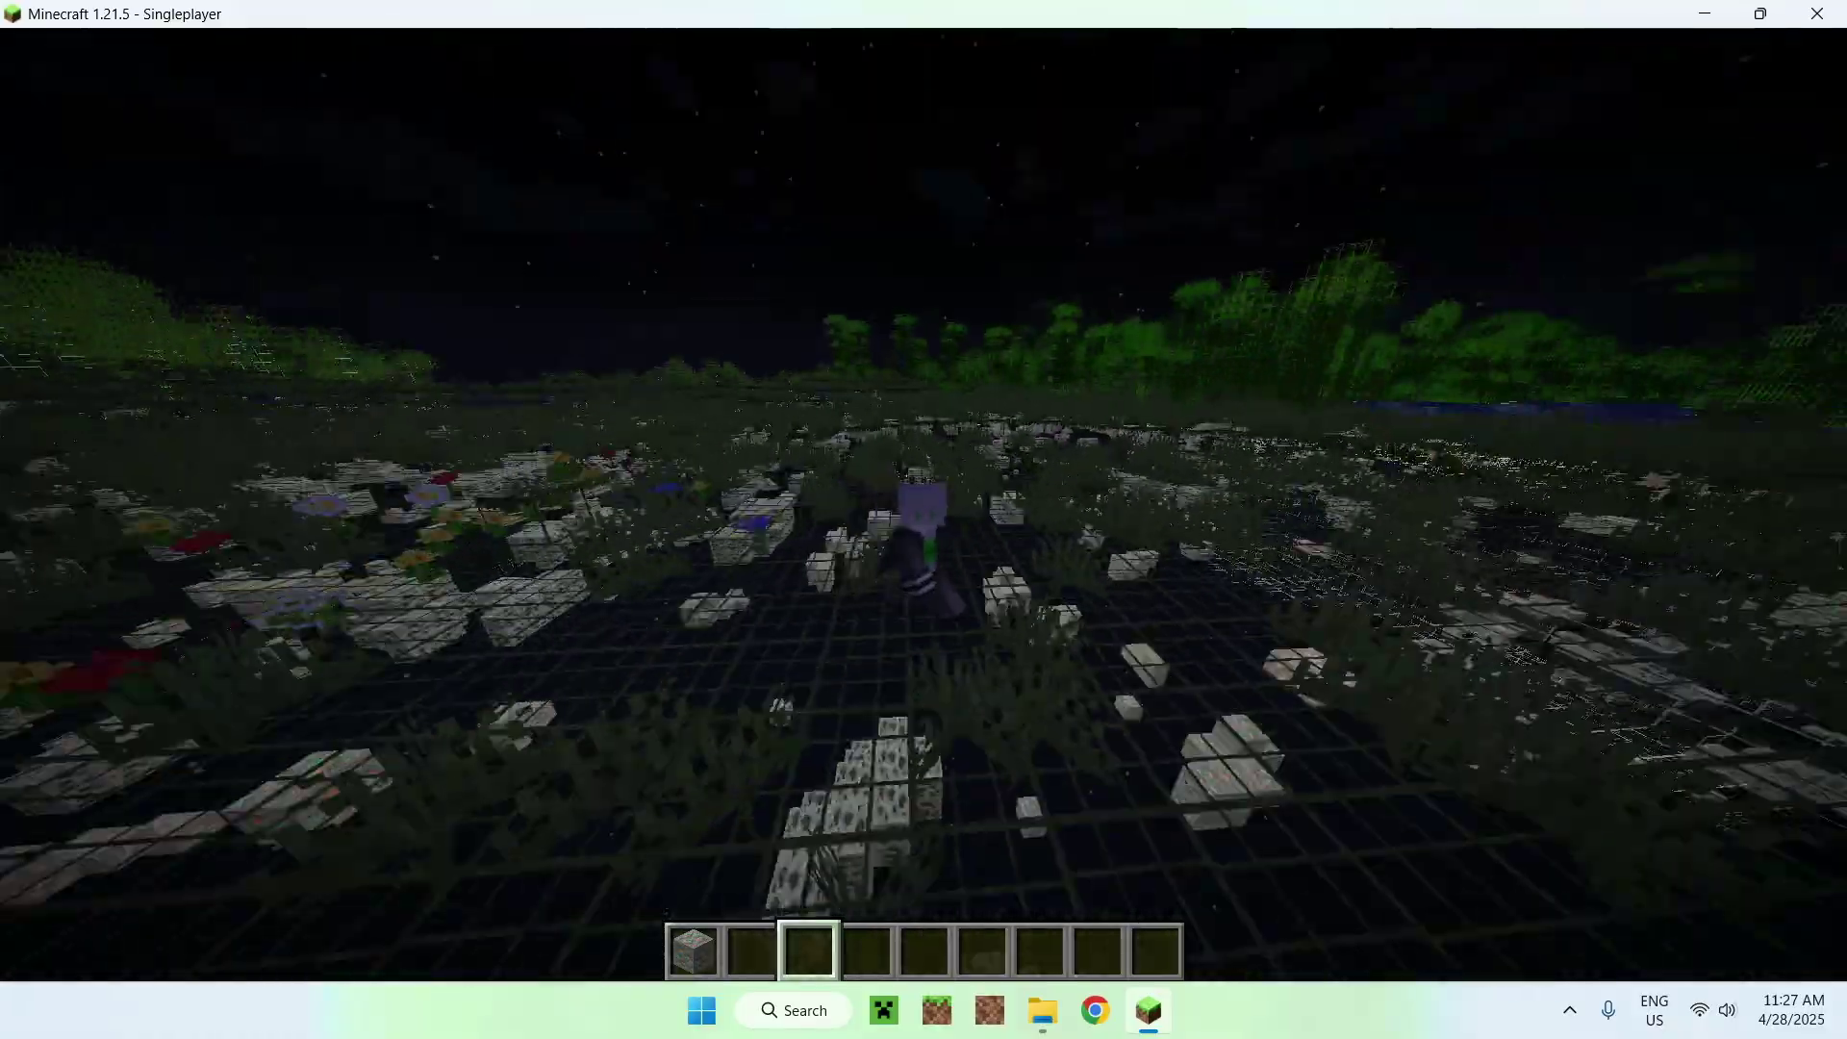
pyautogui.press('w')
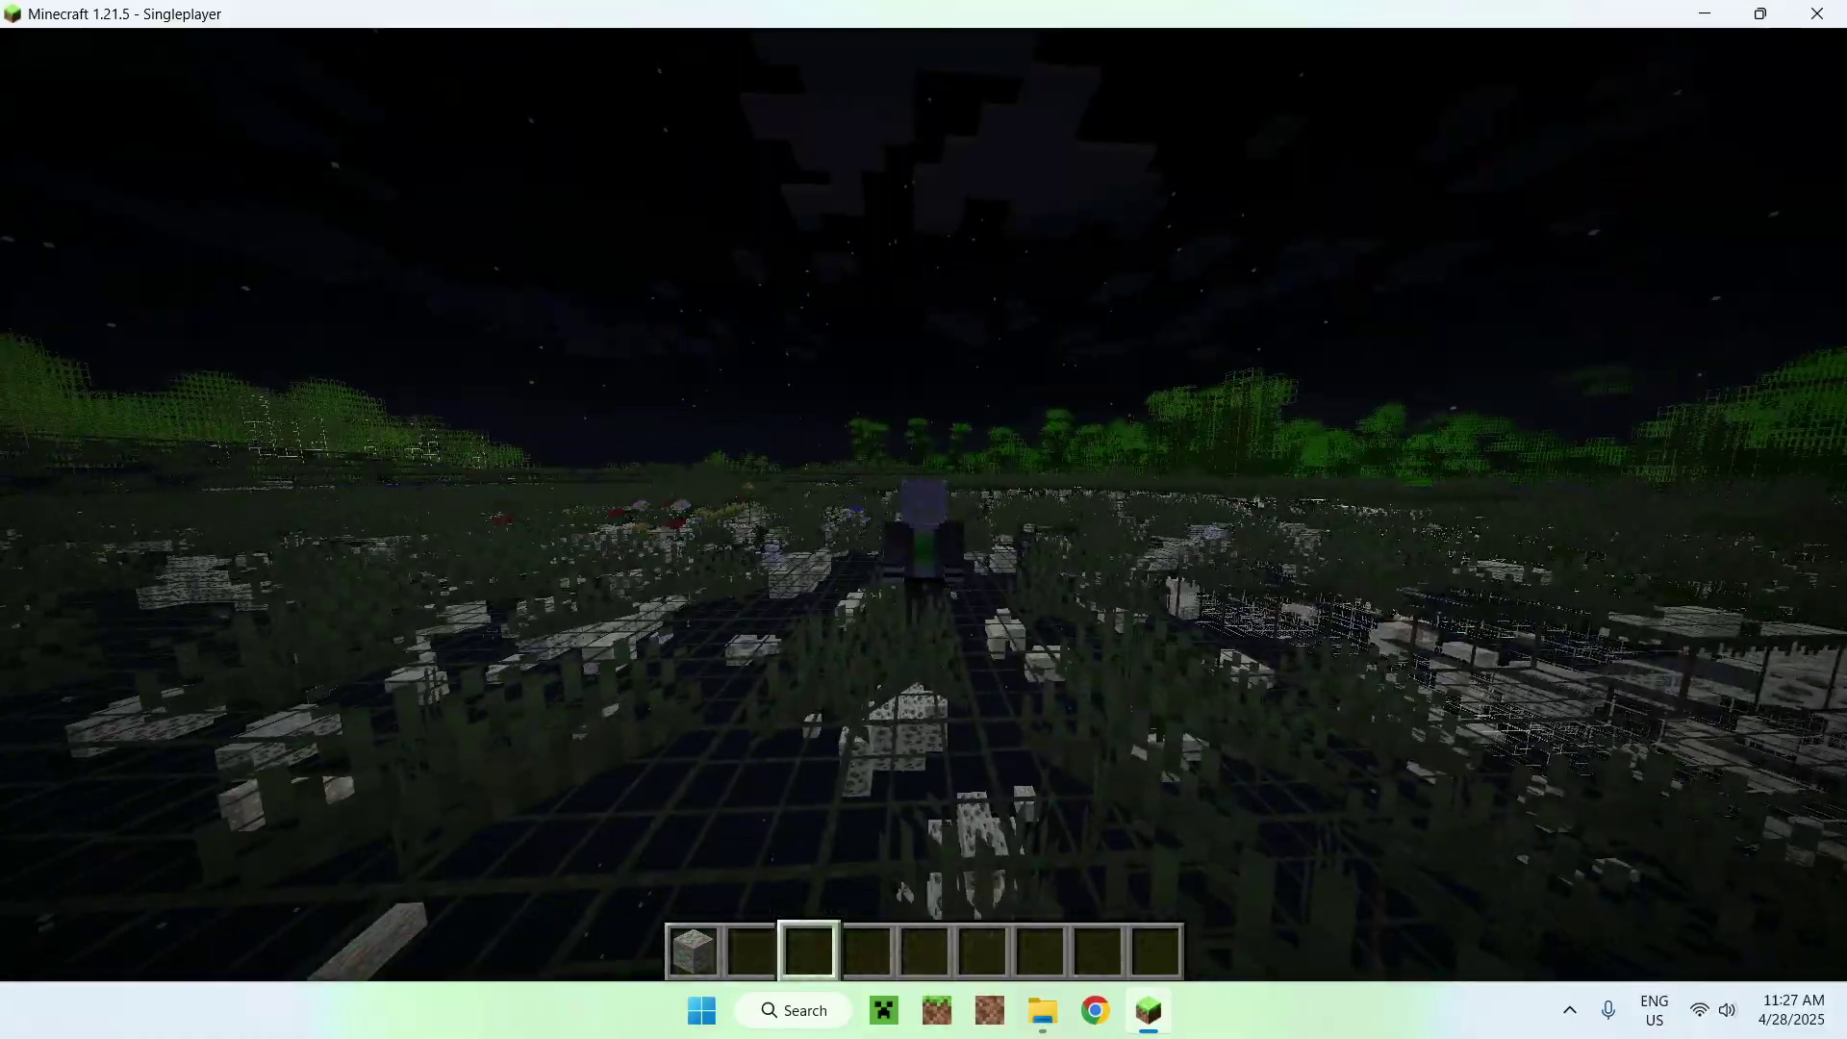
pyautogui.press('w')
pyautogui.press('w')
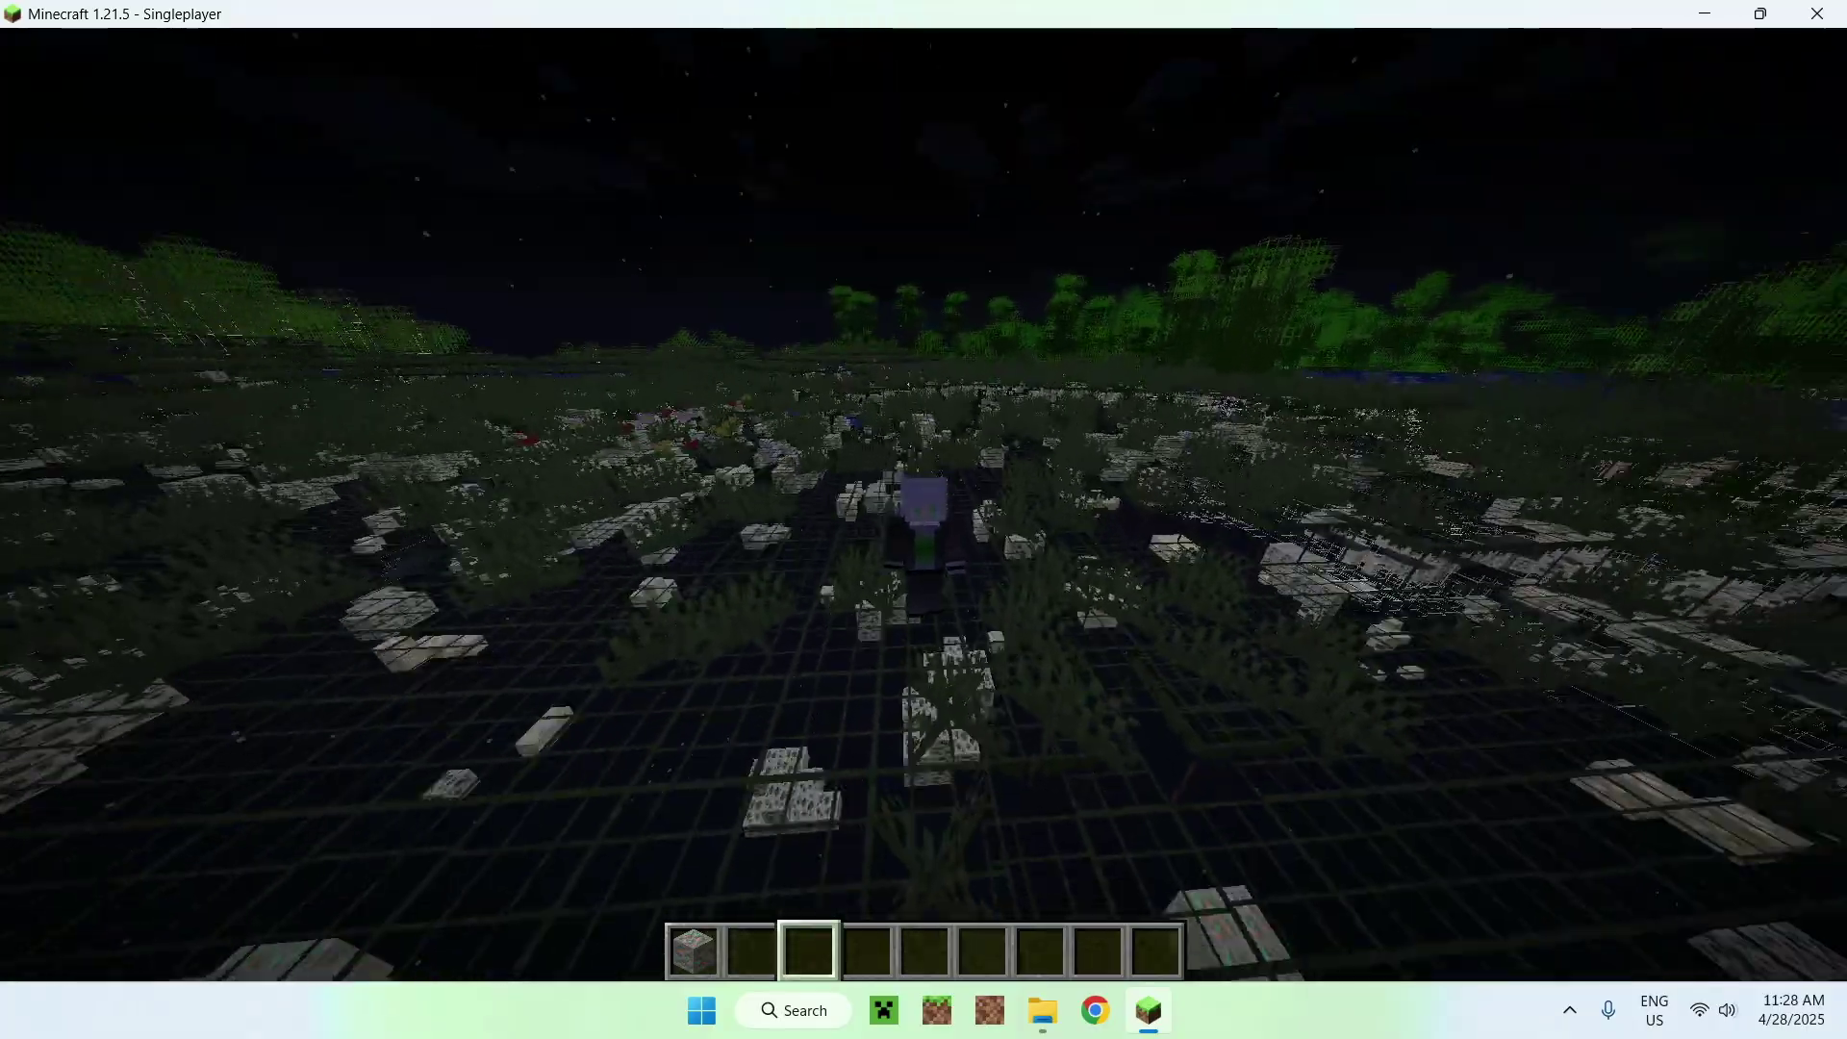